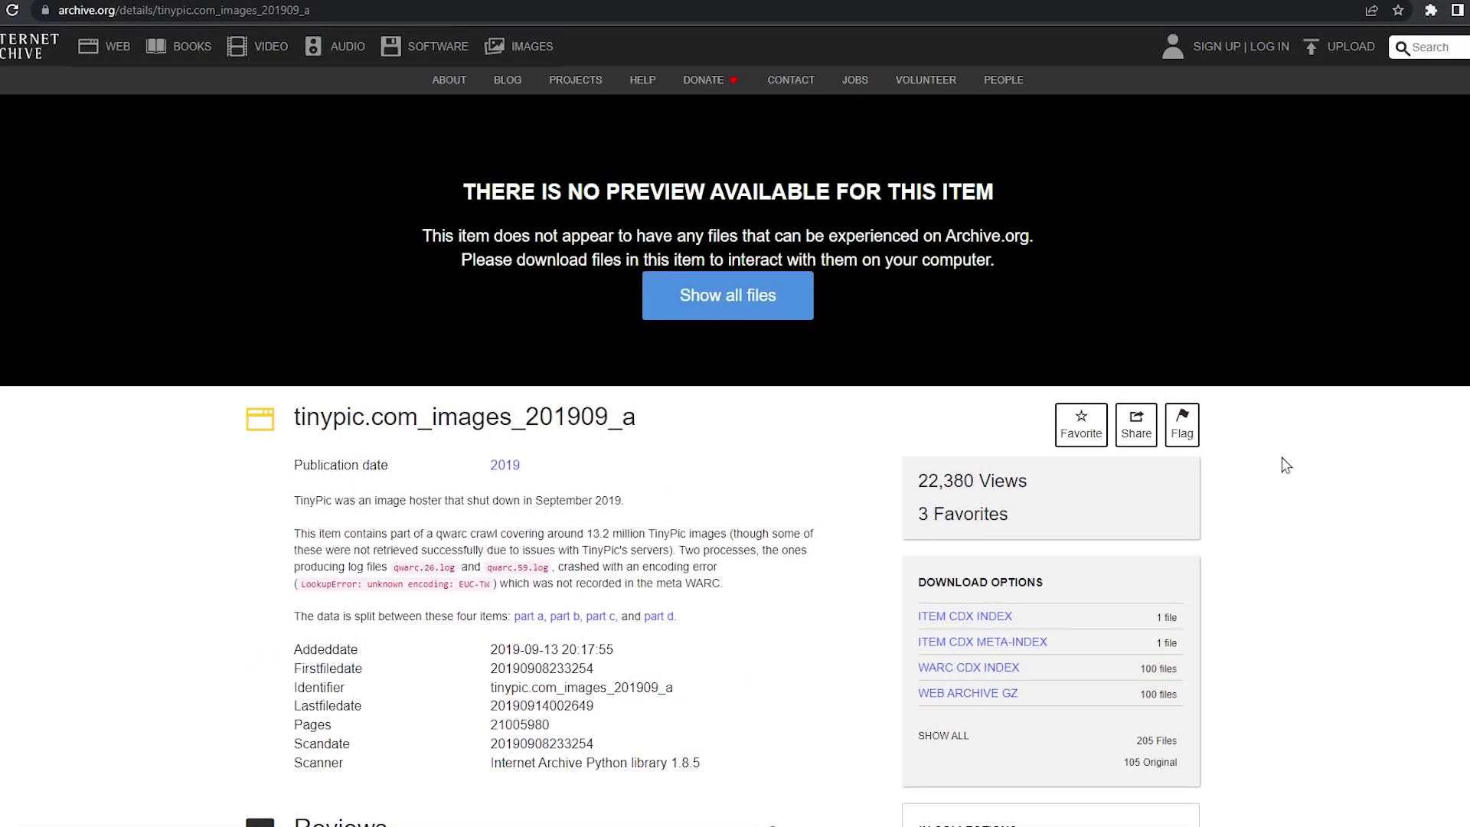
# Expand the WEB ARCHIVE GZ download list and scroll through its 5.0G WARC files.
pyautogui.scroll(-1, 1286, 465)
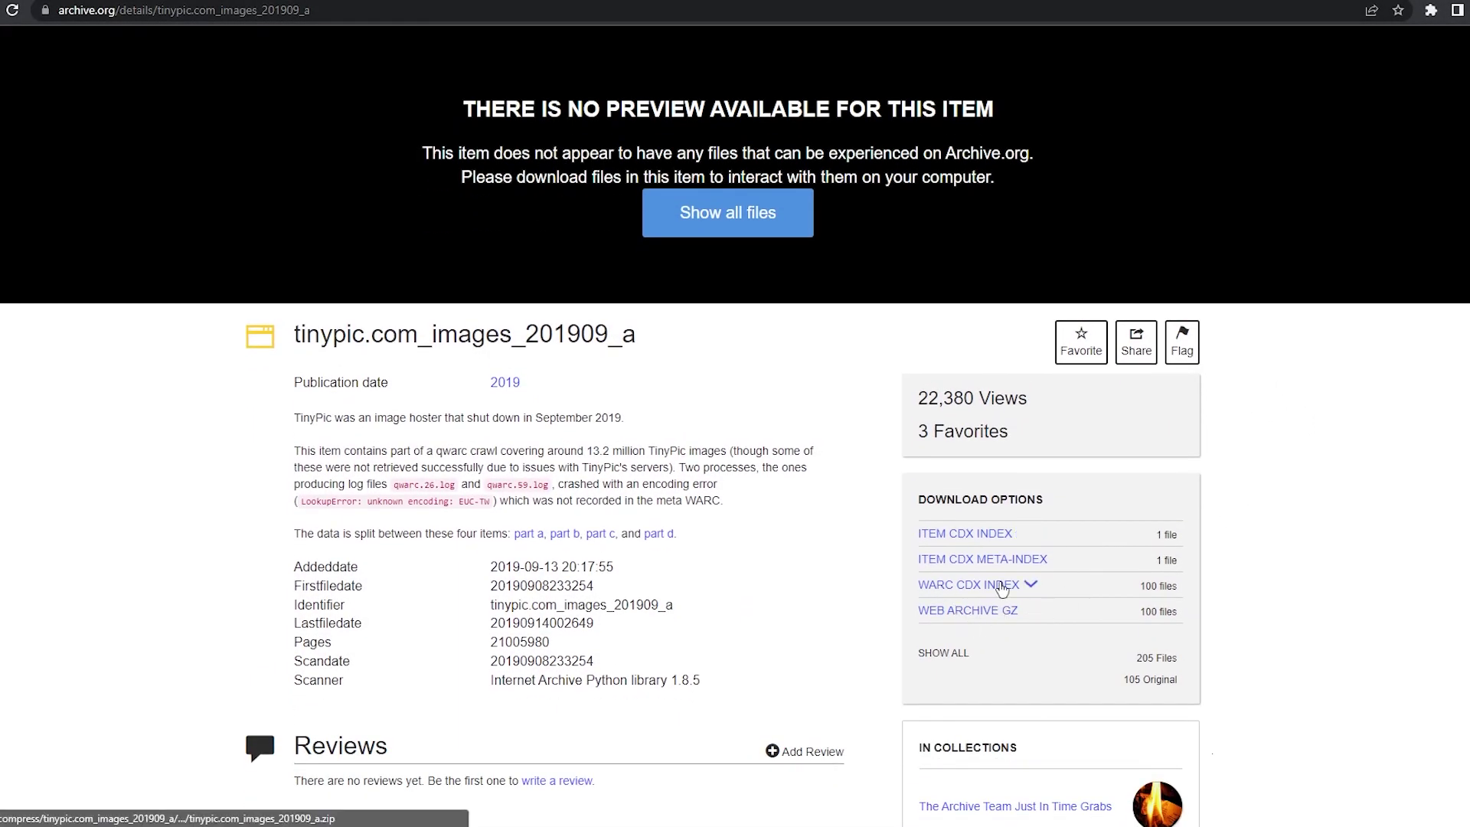
pyautogui.scroll(-2, 1026, 610)
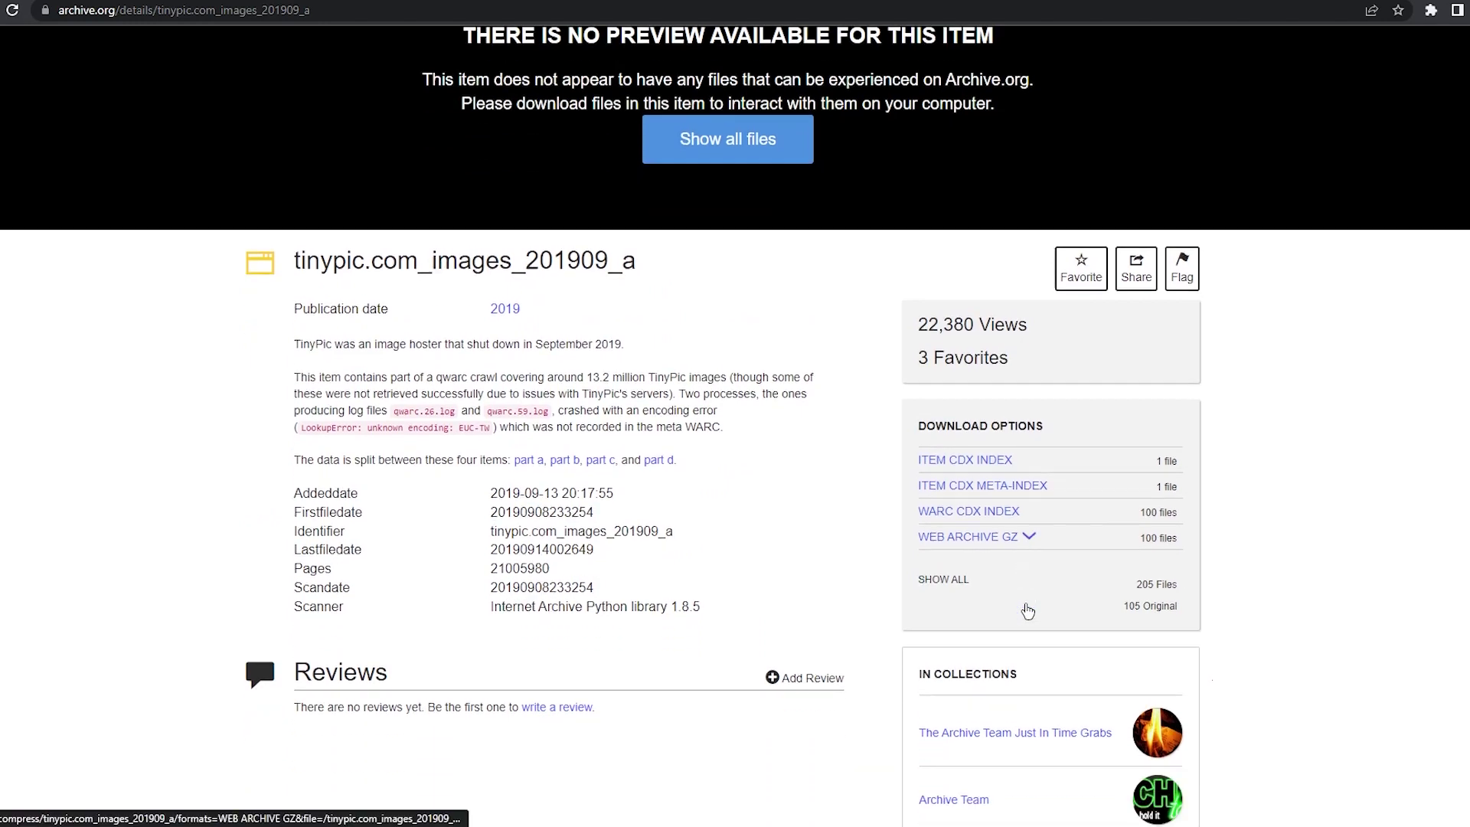
pyautogui.click(1041, 451)
pyautogui.scroll(-6, 1042, 510)
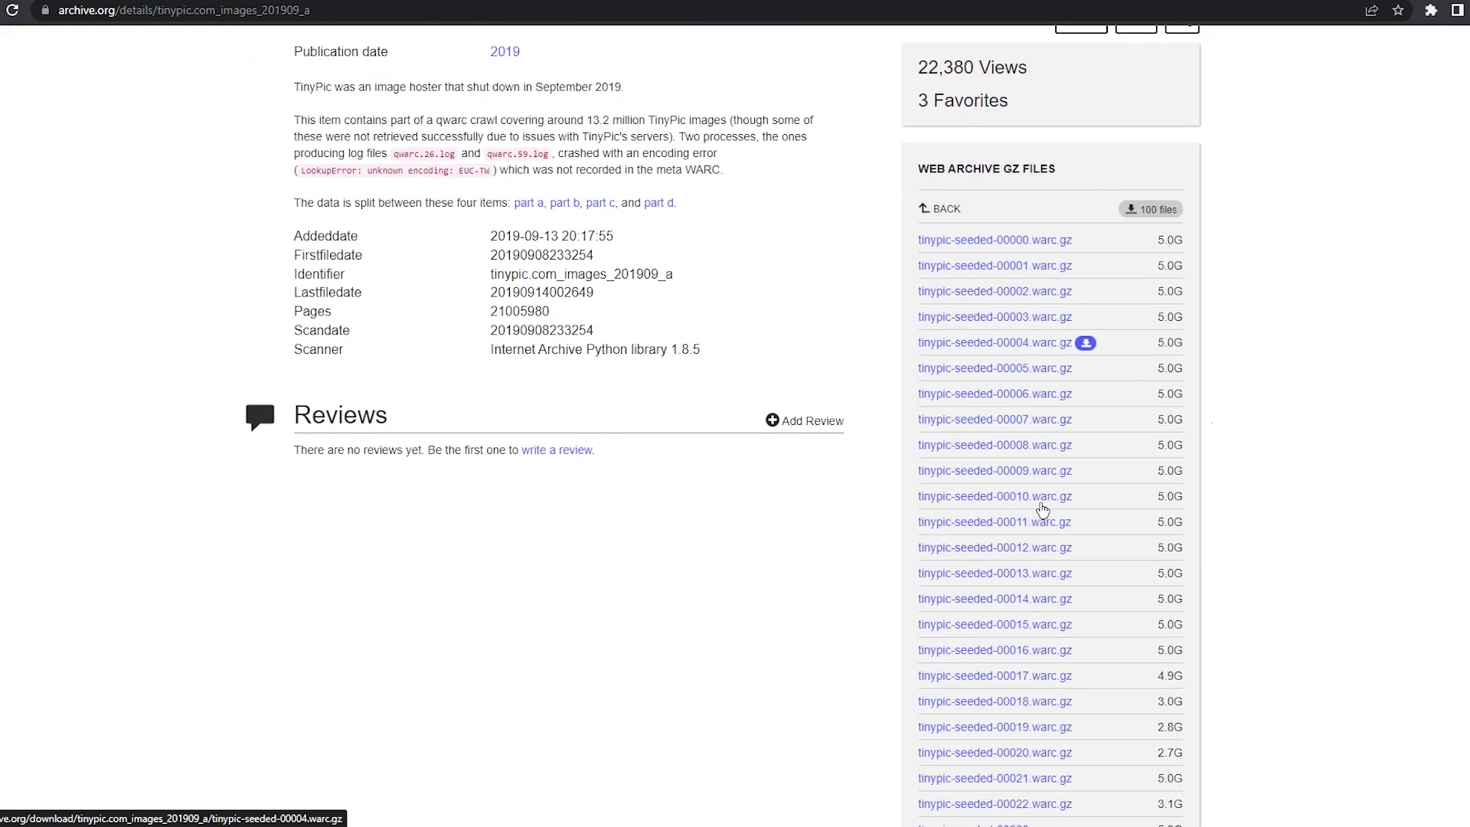
pyautogui.scroll(5, 1043, 511)
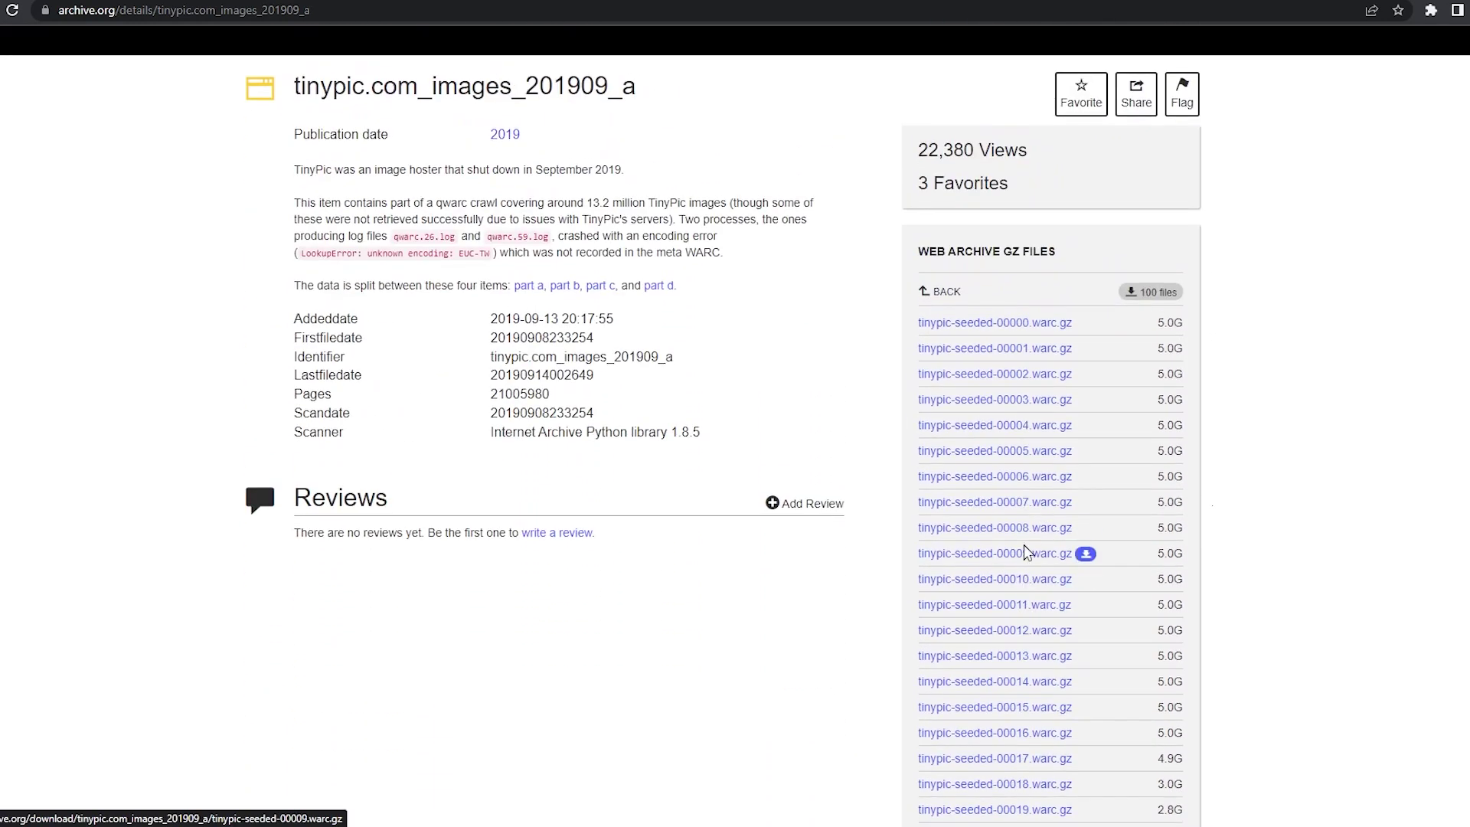
pyautogui.scroll(2, 1023, 545)
# Go back to the download options, reopen the WEB ARCHIVE GZ list and browse it again.
pyautogui.click(946, 463)
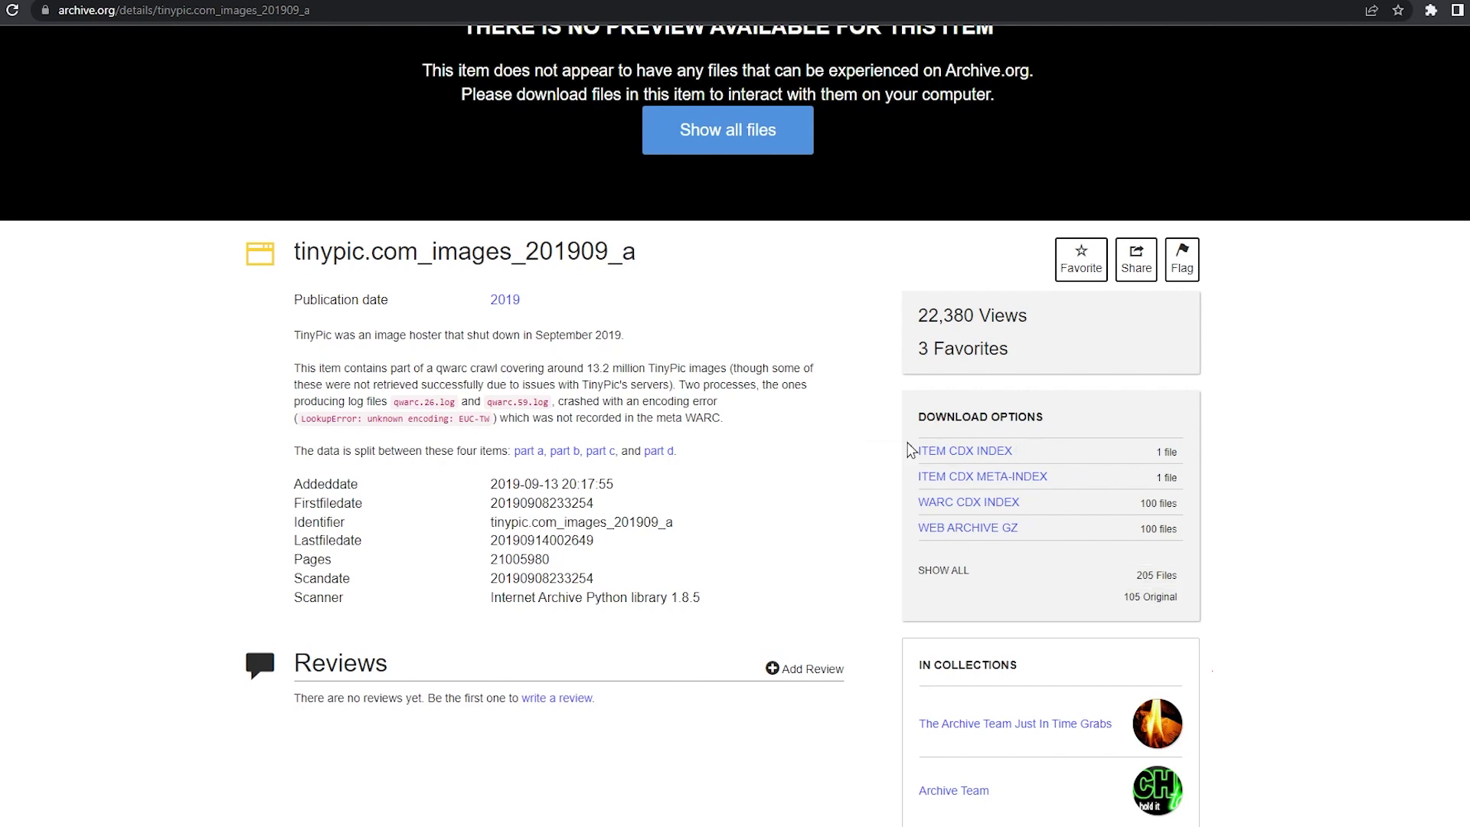
pyautogui.click(1035, 528)
pyautogui.scroll(-3, 1041, 490)
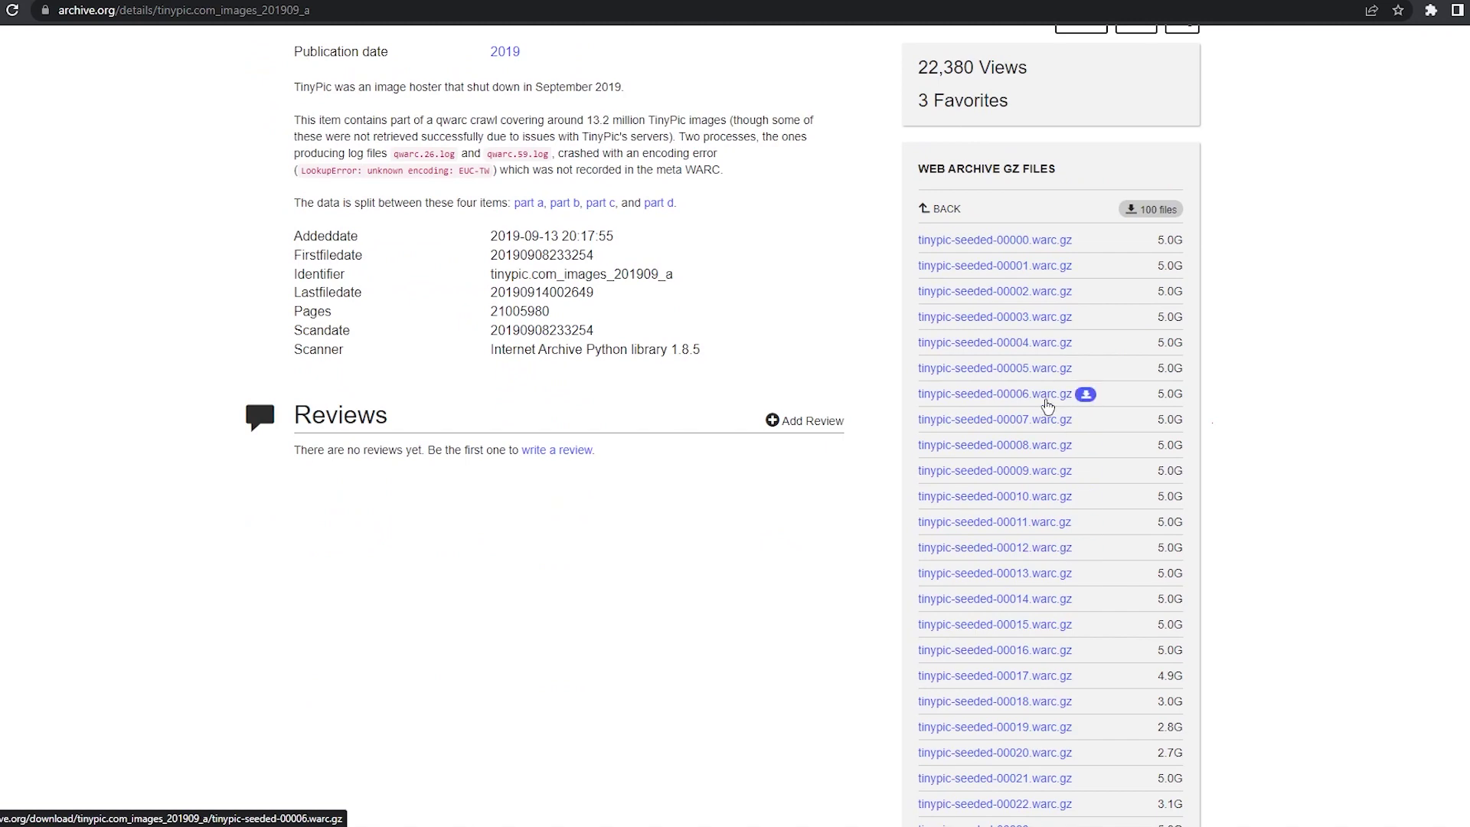
pyautogui.scroll(-5, 1056, 529)
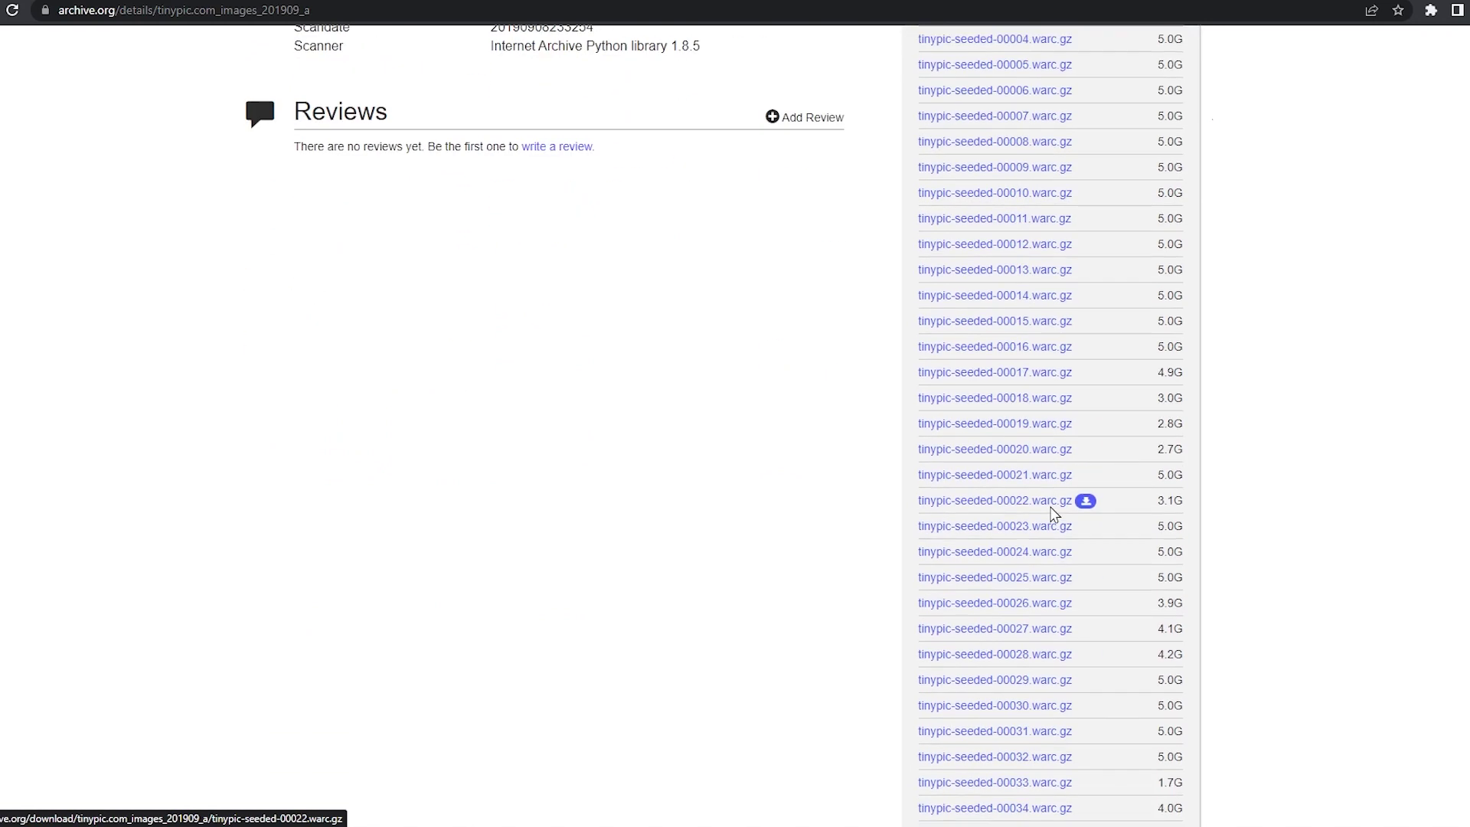
pyautogui.scroll(8, 1049, 517)
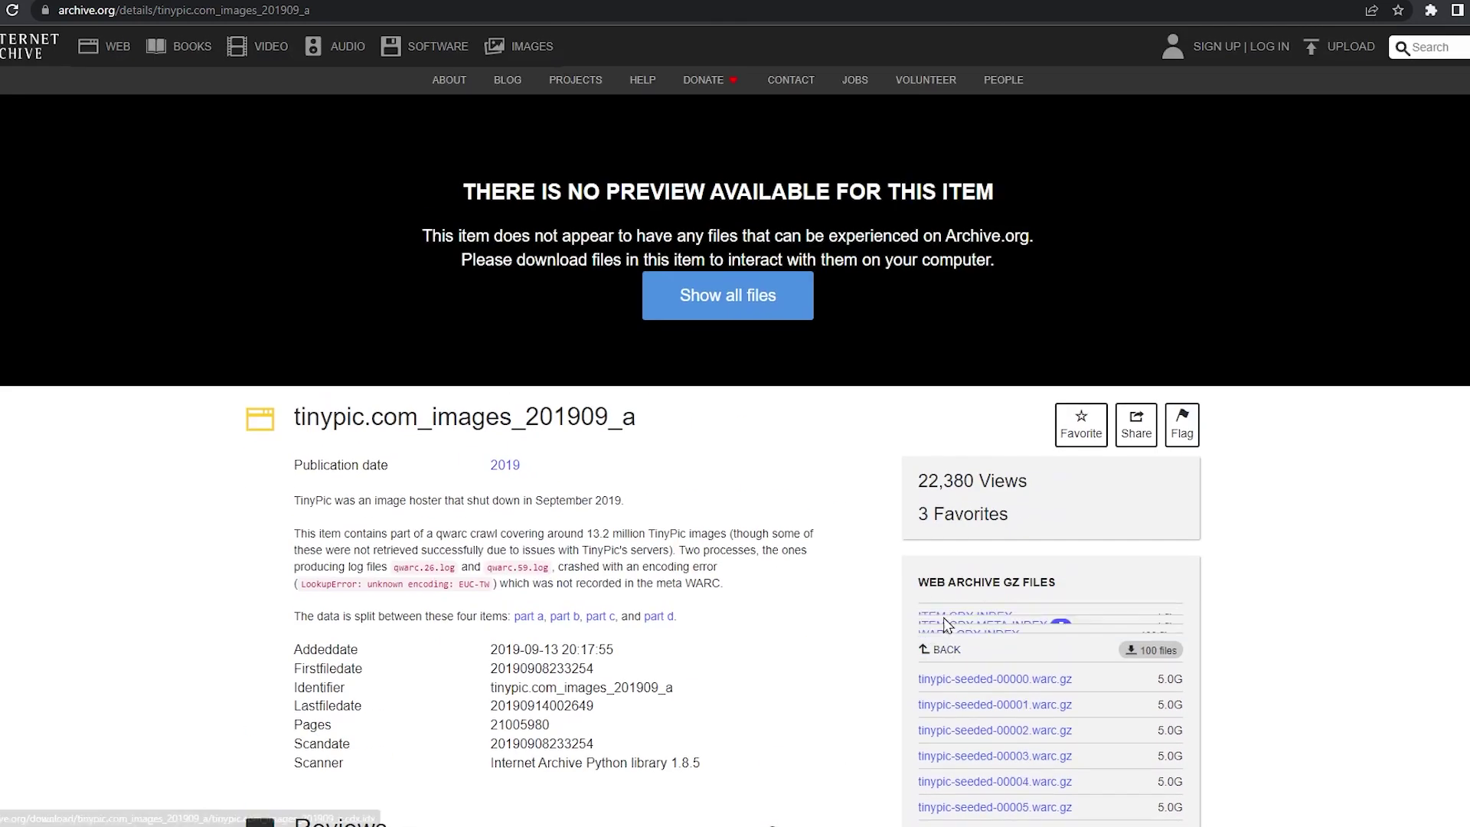
pyautogui.click(944, 617)
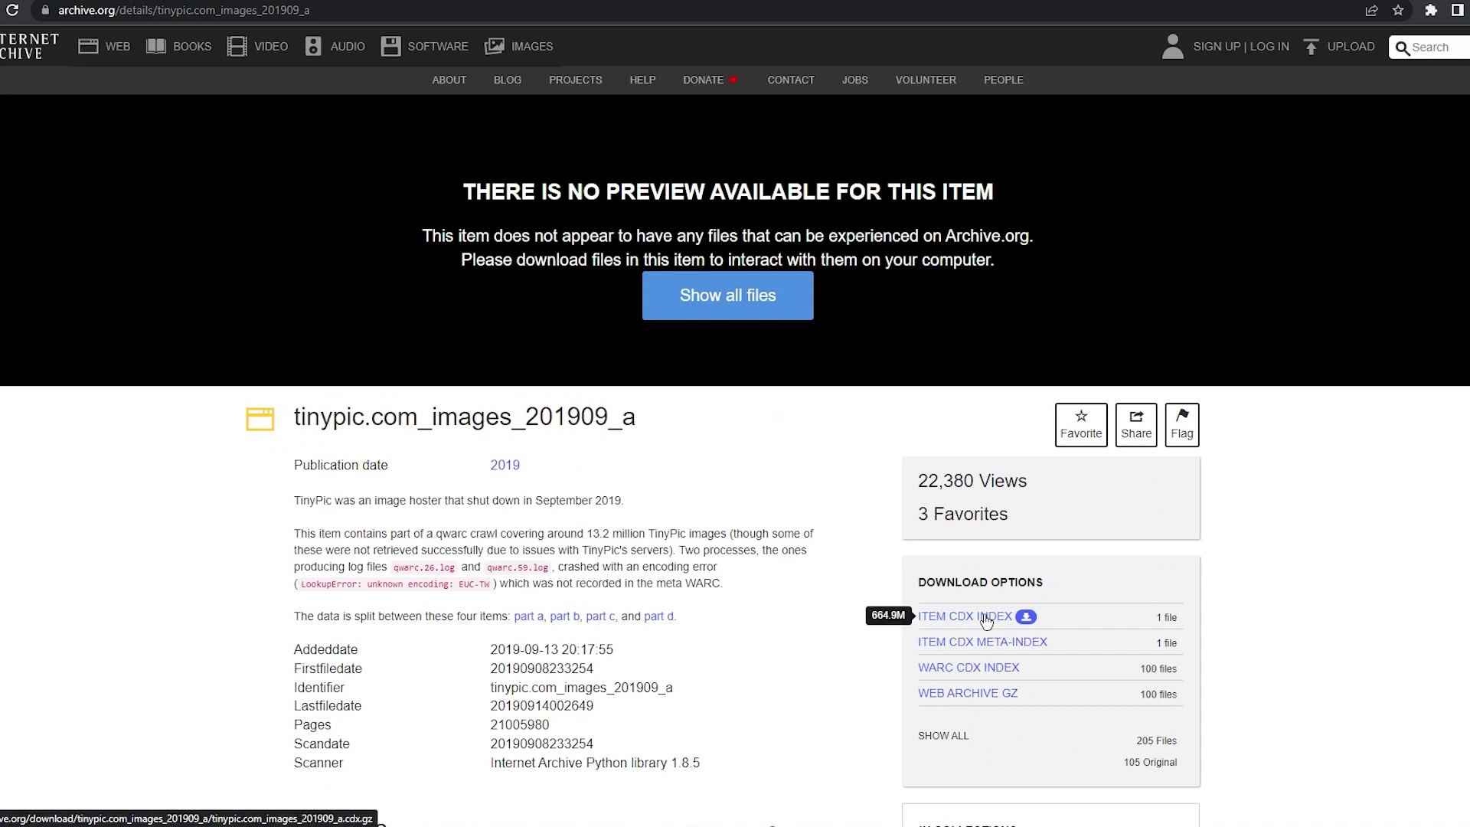
pyautogui.moveTo(701, 418); pyautogui.dragTo(281, 421)
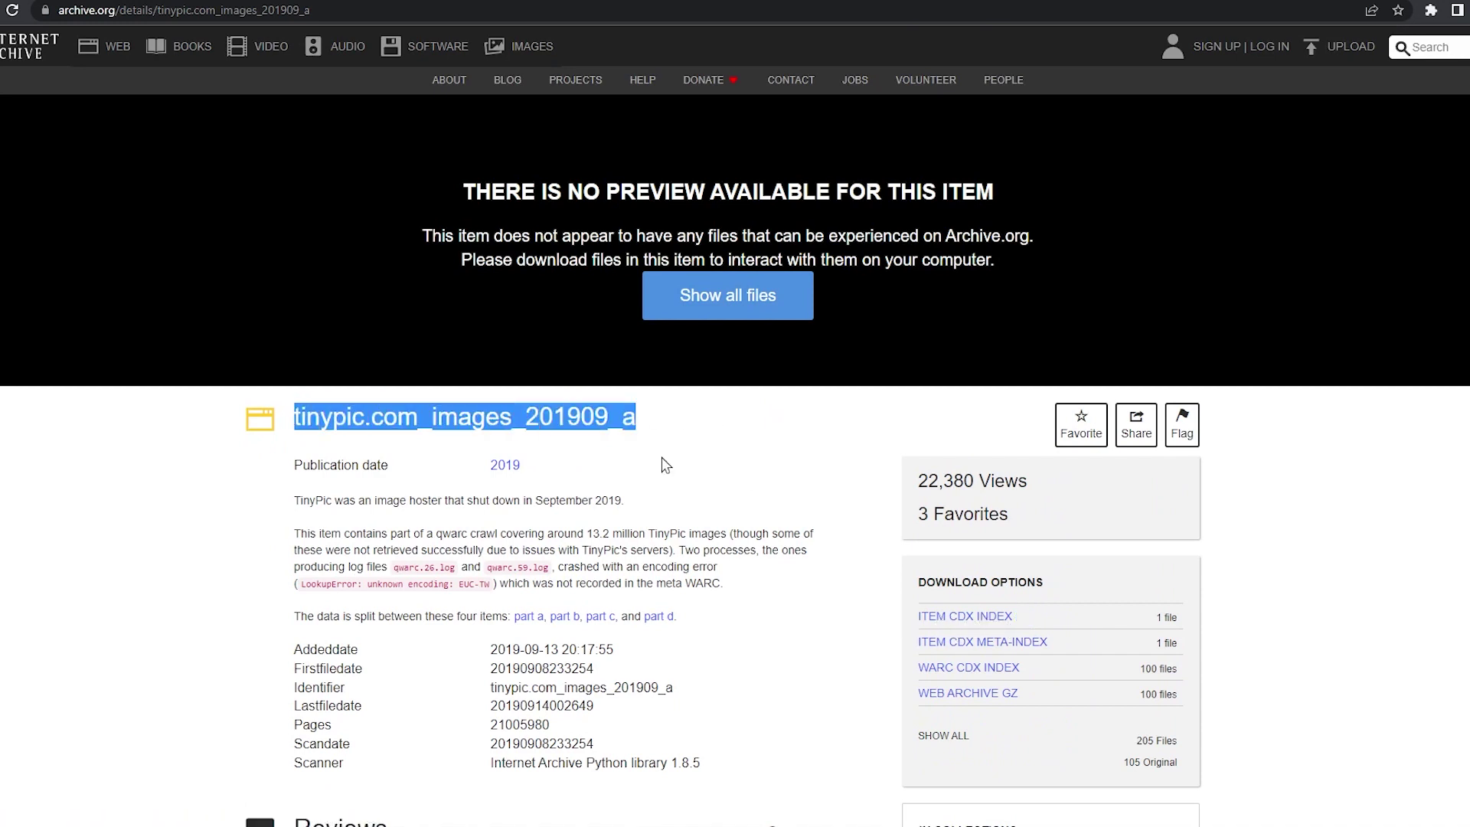
pyautogui.click(775, 446)
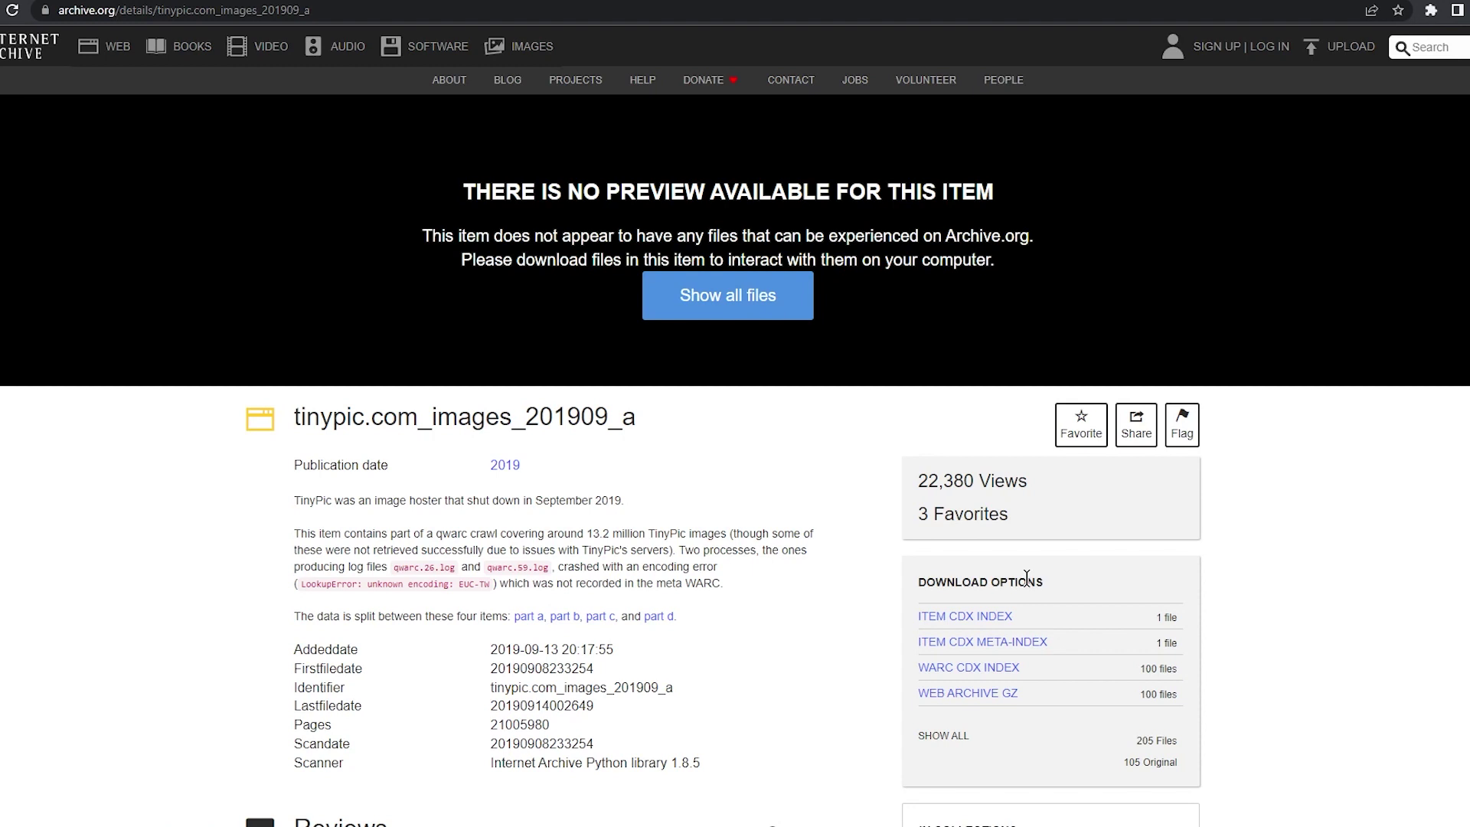
pyautogui.moveTo(1003, 622)
pyautogui.click(968, 693)
pyautogui.scroll(-4, 1072, 689)
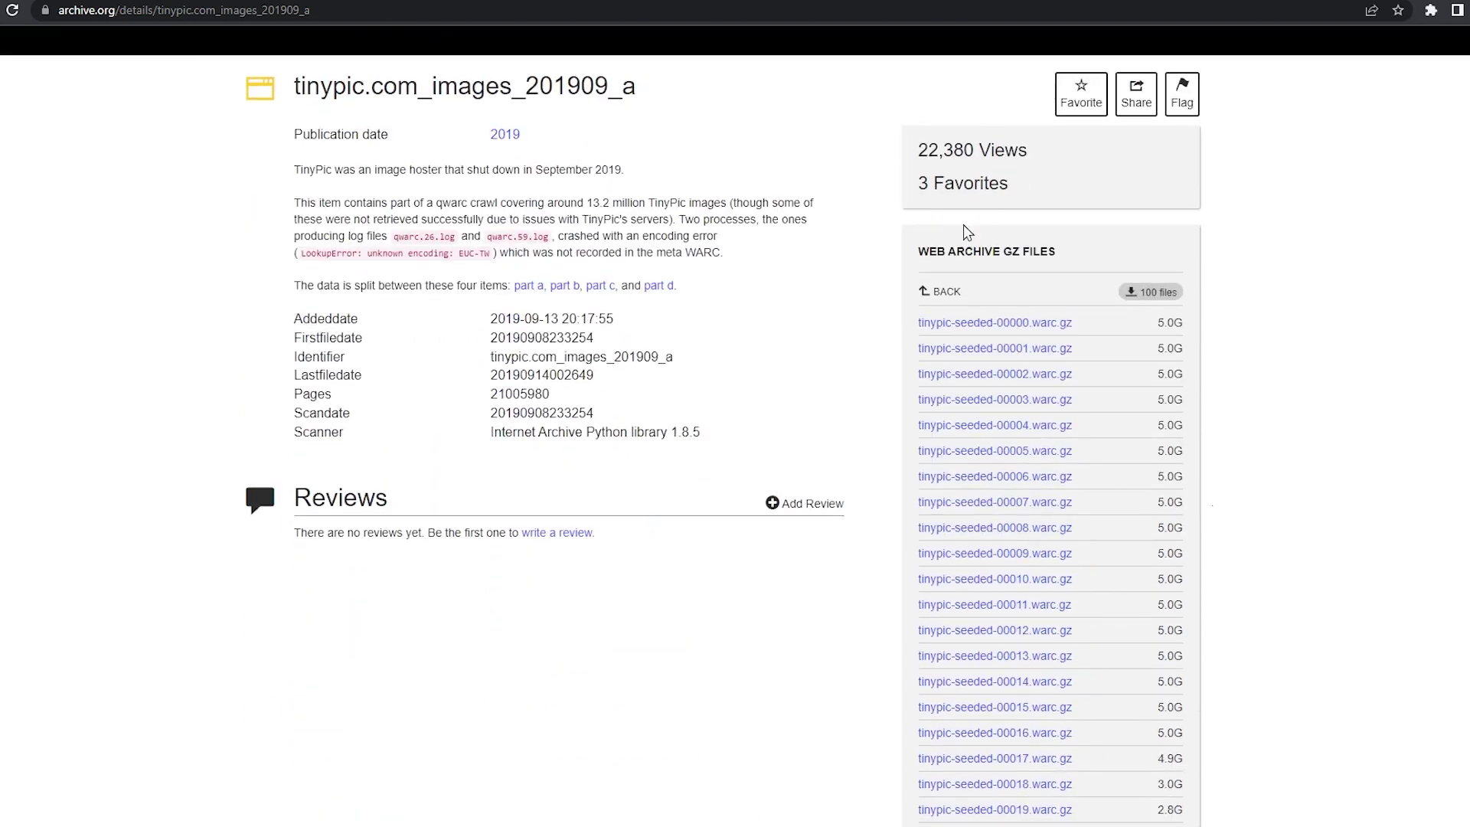
pyautogui.click(947, 292)
pyautogui.scroll(3, 1133, 605)
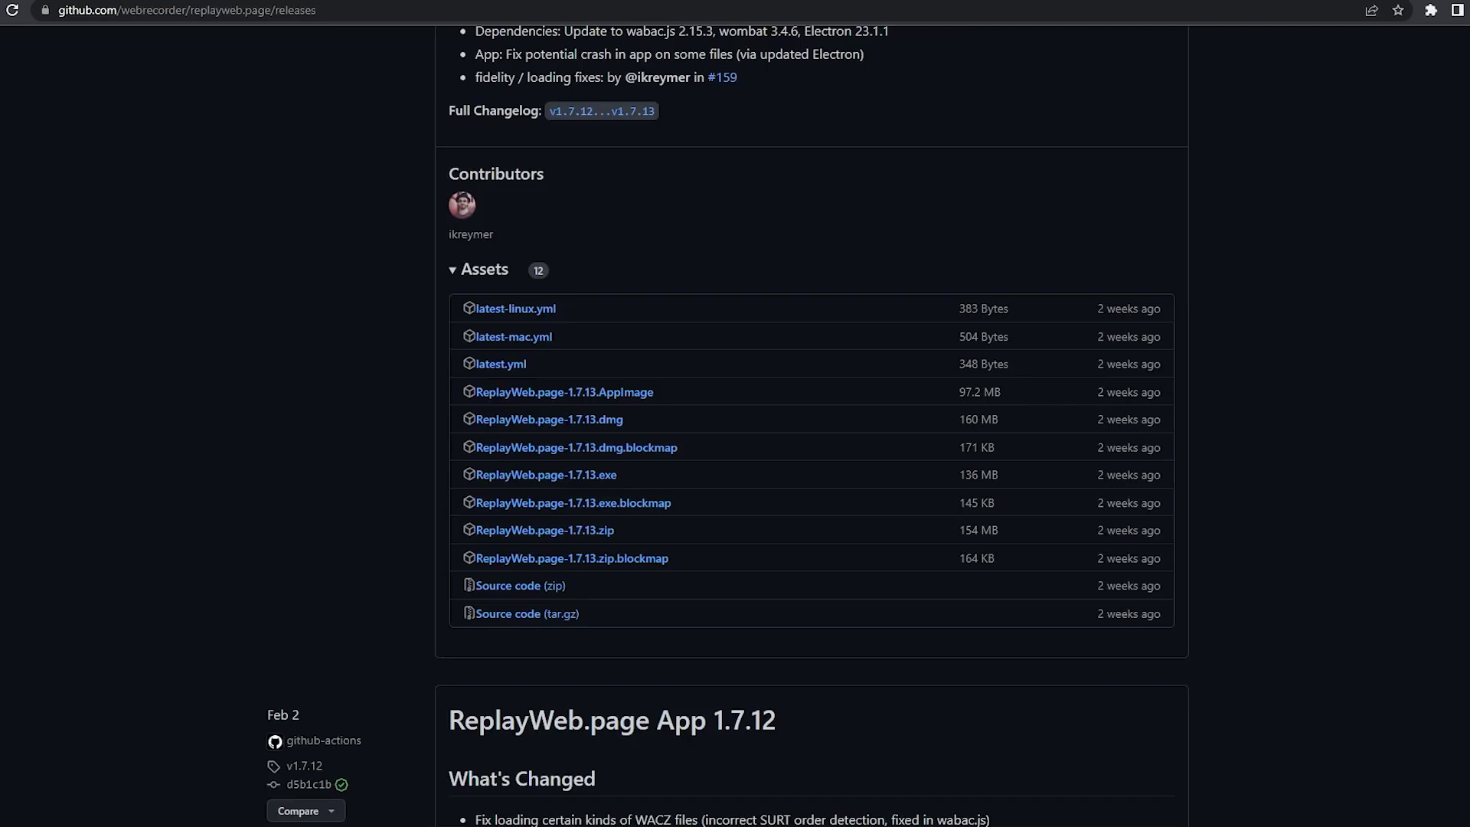
# Scroll up to the 7-Zip 22.01 Windows downloads on the 7-Zip home page.
pyautogui.scroll(5, 673, 158)
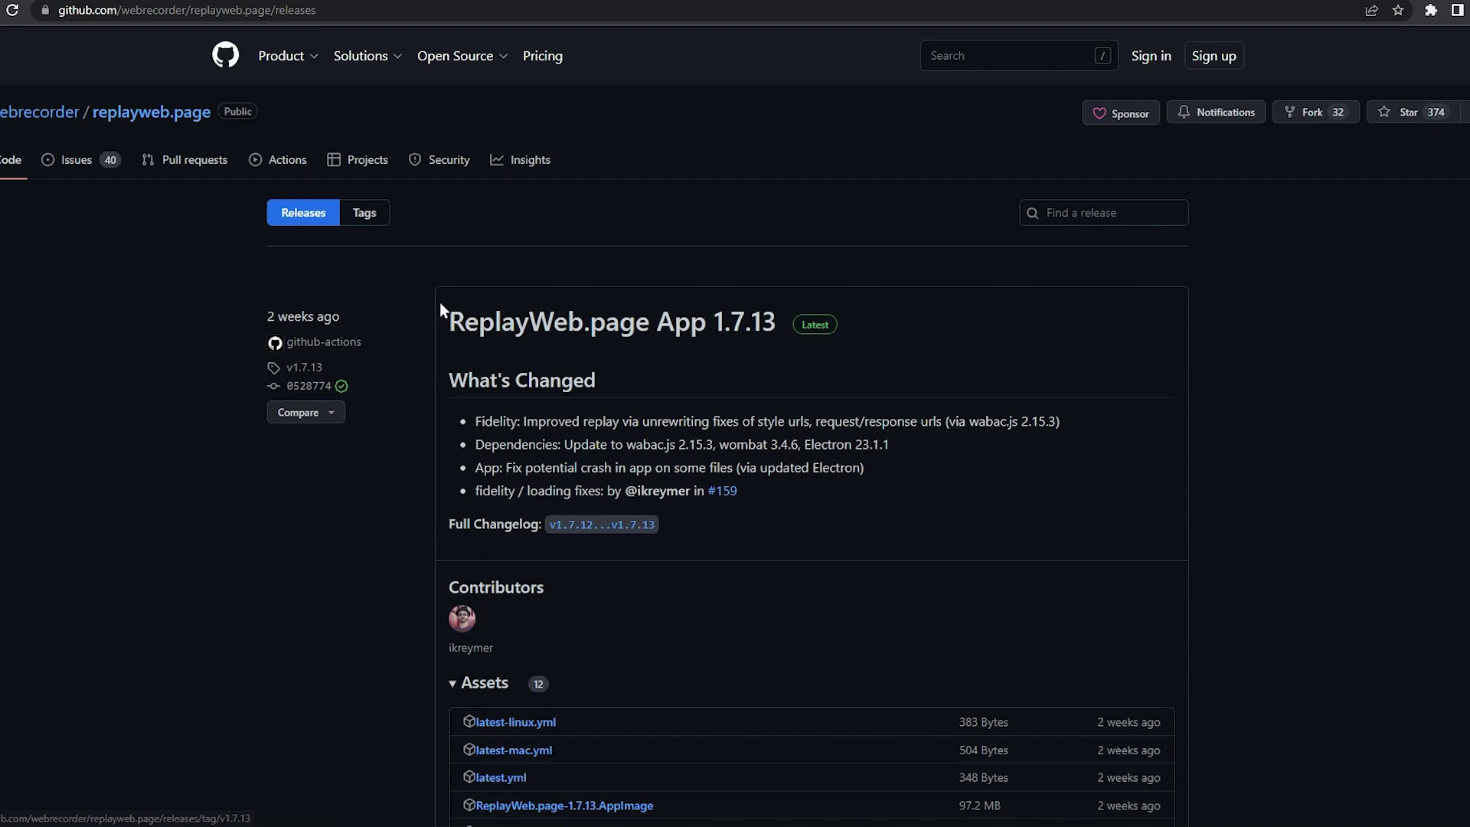
# Highlight the ReplayWeb.page release title, then scroll through release 1.7.13 and its 12 assets.
pyautogui.moveTo(439, 302); pyautogui.dragTo(664, 305)
pyautogui.click(1269, 372)
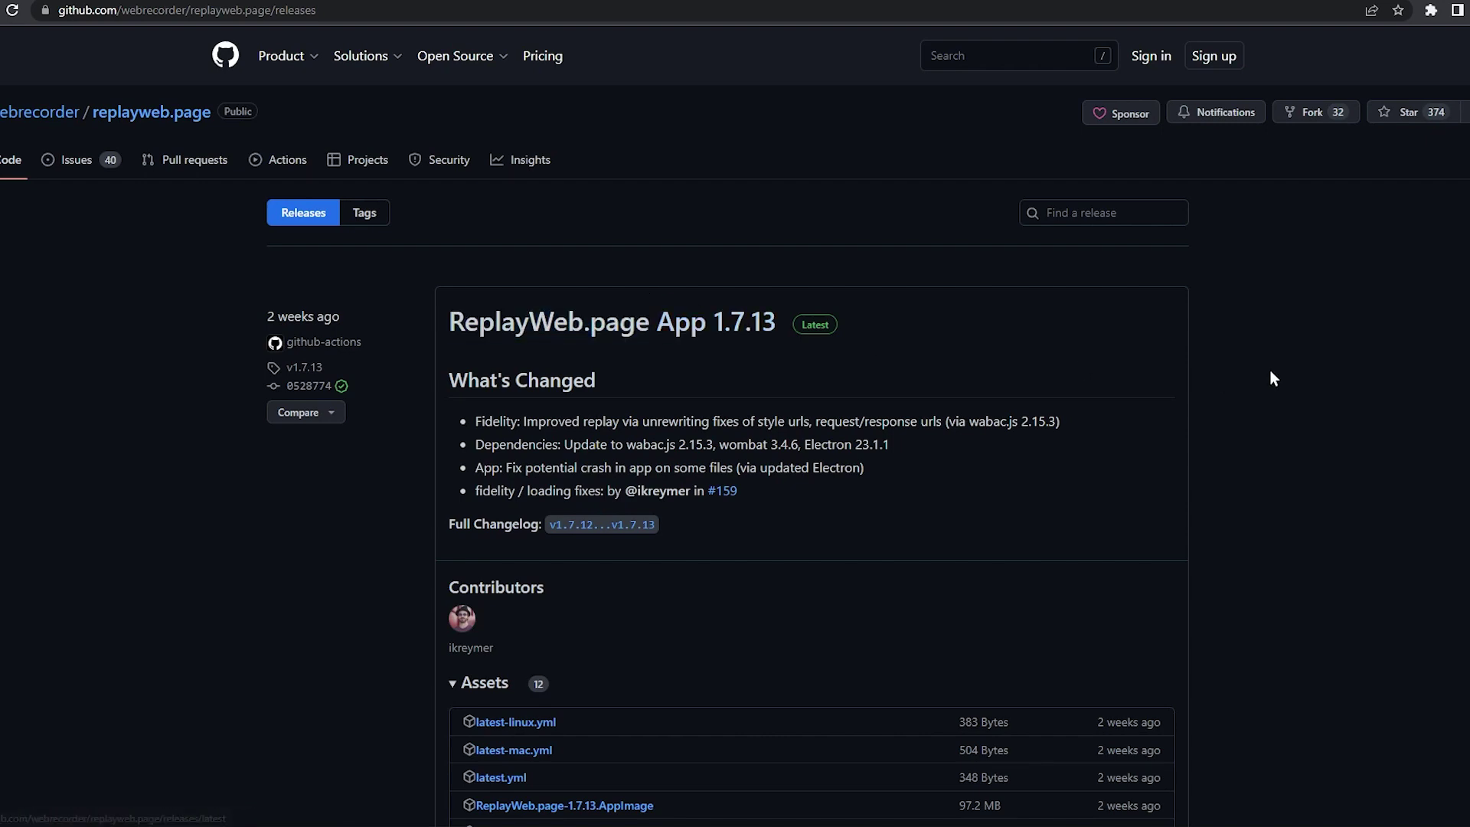
pyautogui.scroll(-4, 1275, 373)
pyautogui.scroll(-1, 1281, 378)
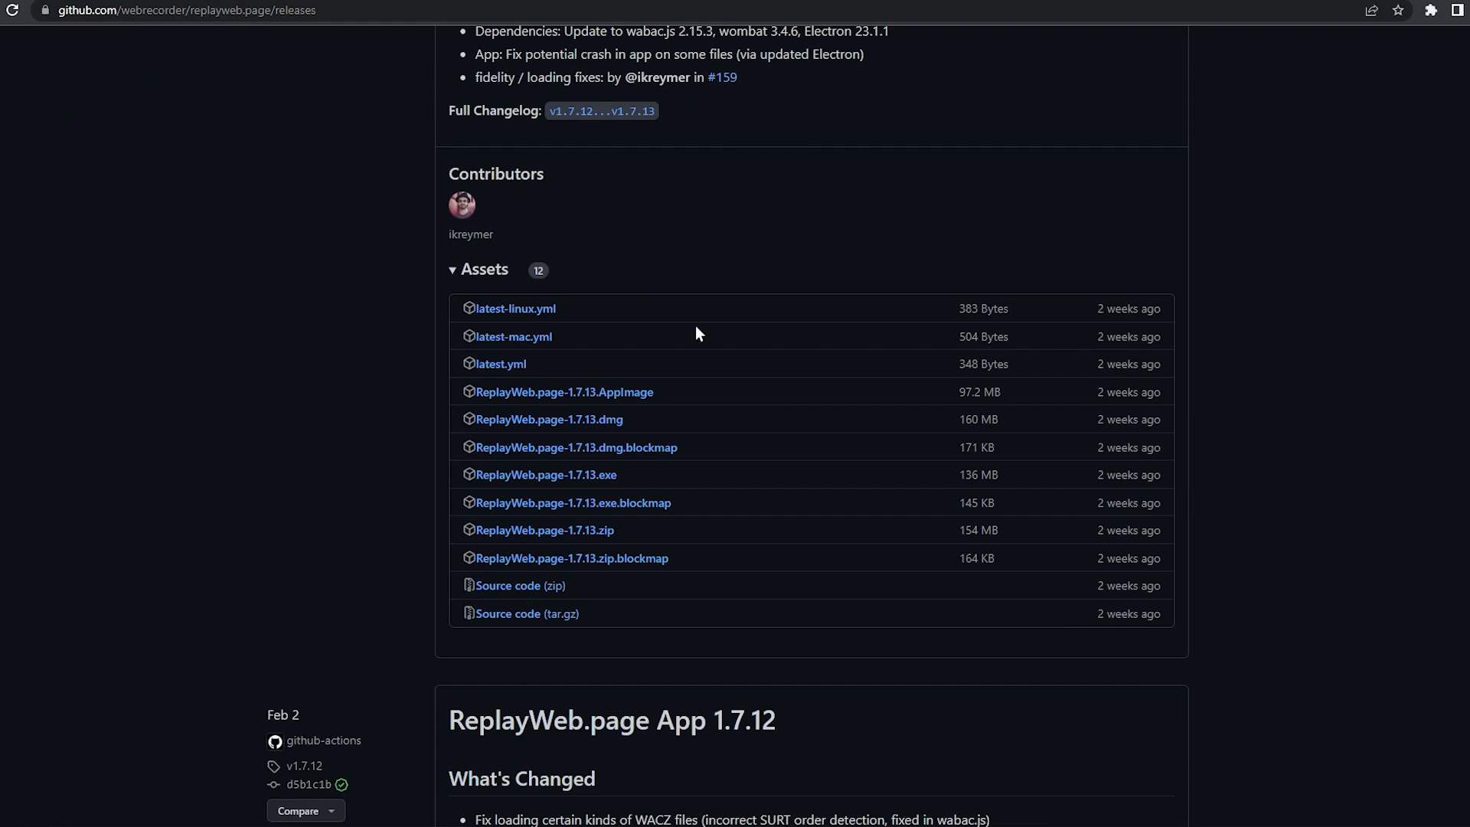
pyautogui.scroll(4, 585, 380)
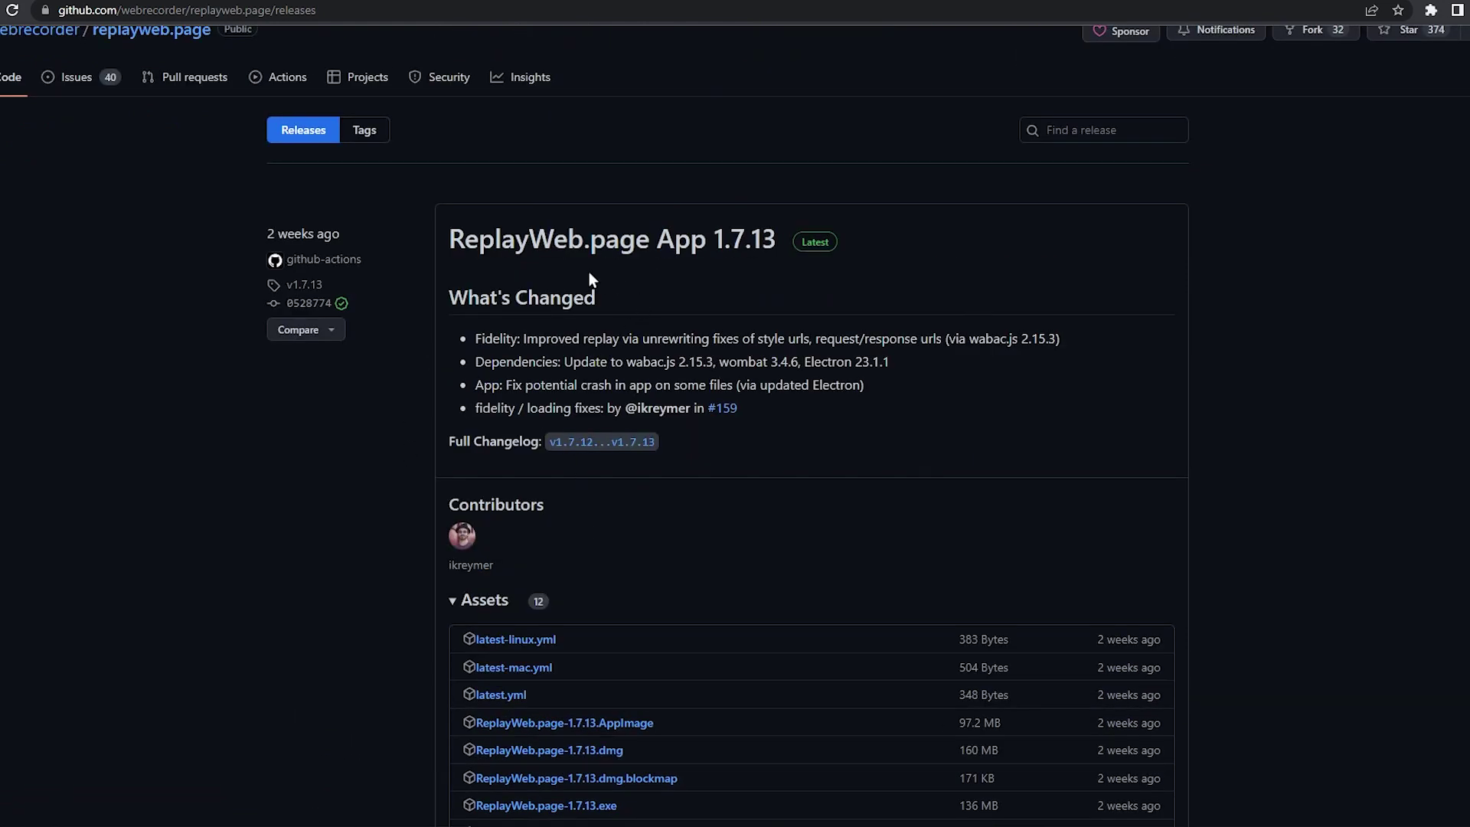
pyautogui.scroll(1, 589, 291)
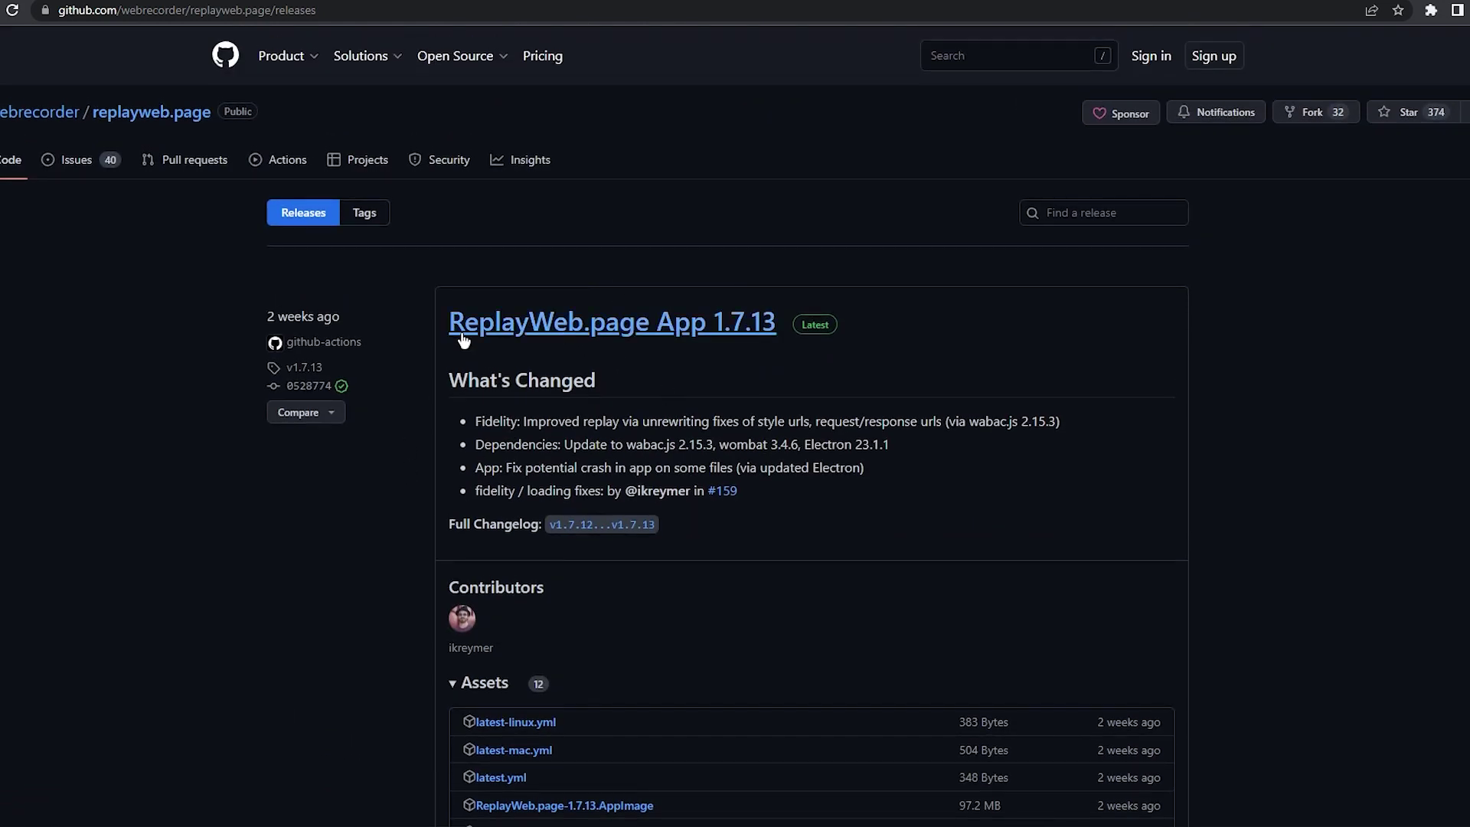
pyautogui.scroll(-4, 677, 512)
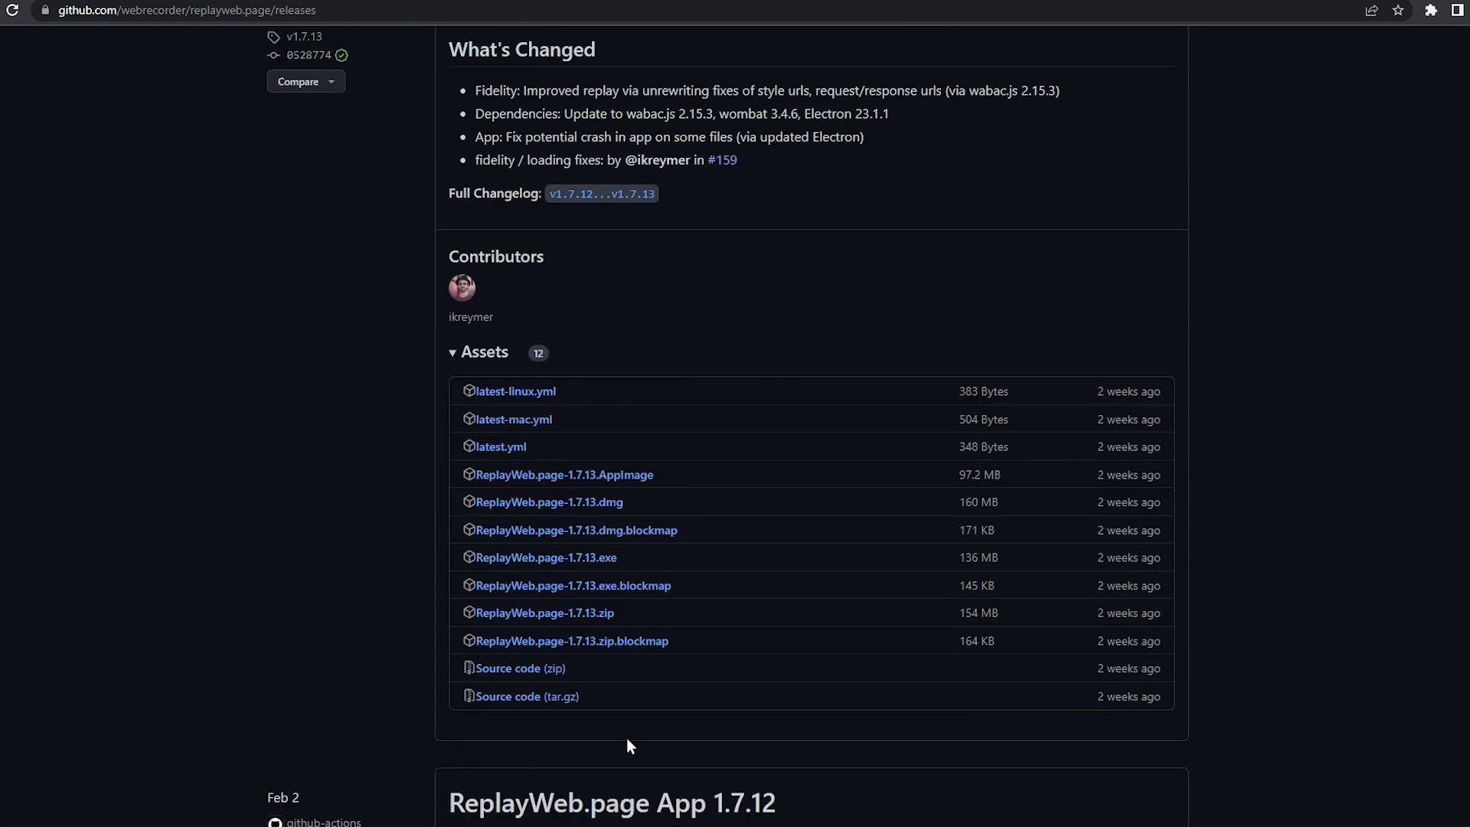
pyautogui.scroll(1, 633, 585)
pyautogui.scroll(-1, 634, 584)
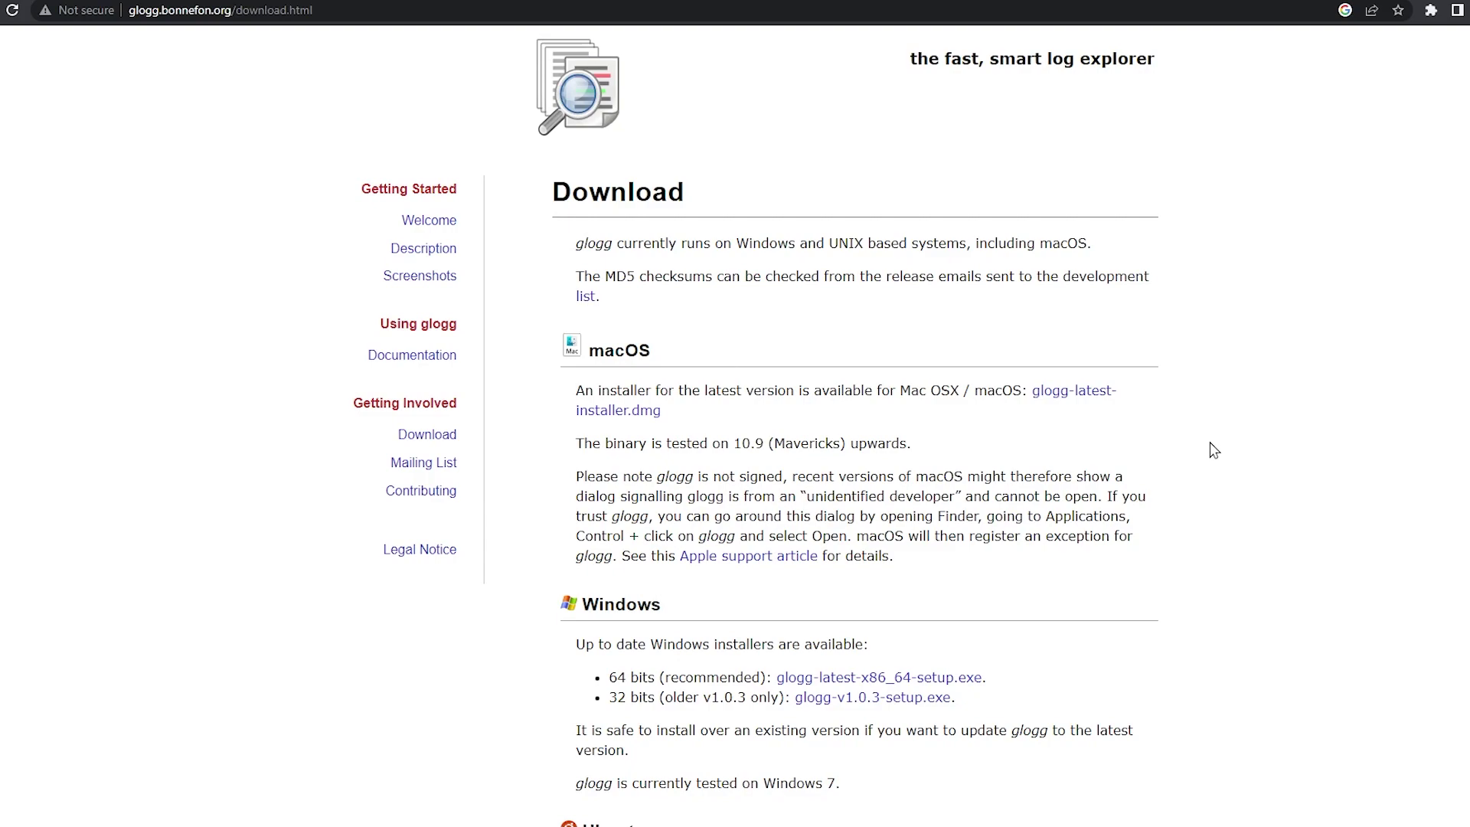
# Return to the top of the glogg Download page, select all its text, then clear the selection.
pyautogui.scroll(-7, 1150, 287)
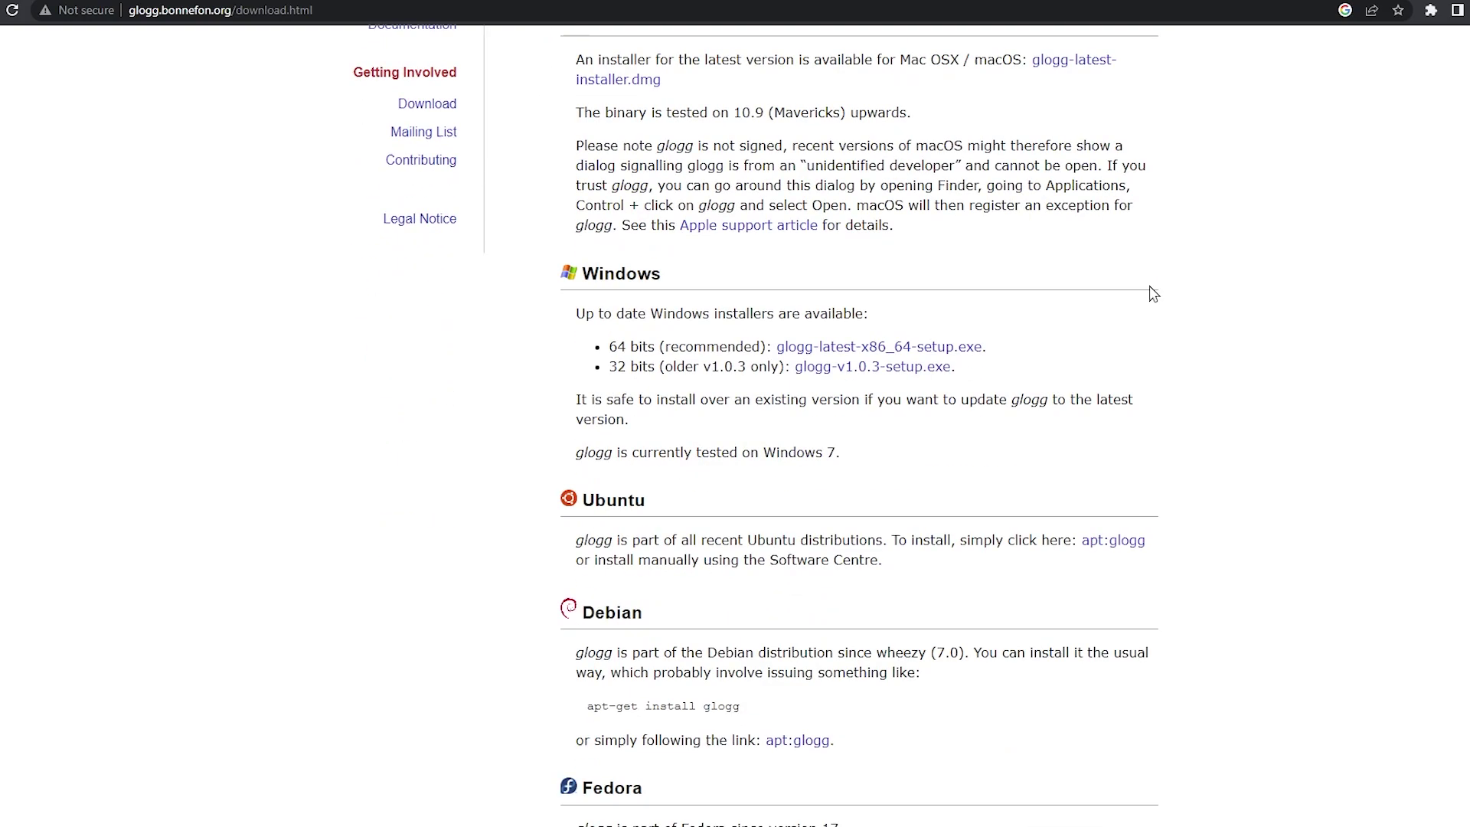
pyautogui.scroll(5, 1150, 286)
pyautogui.scroll(3, 1150, 286)
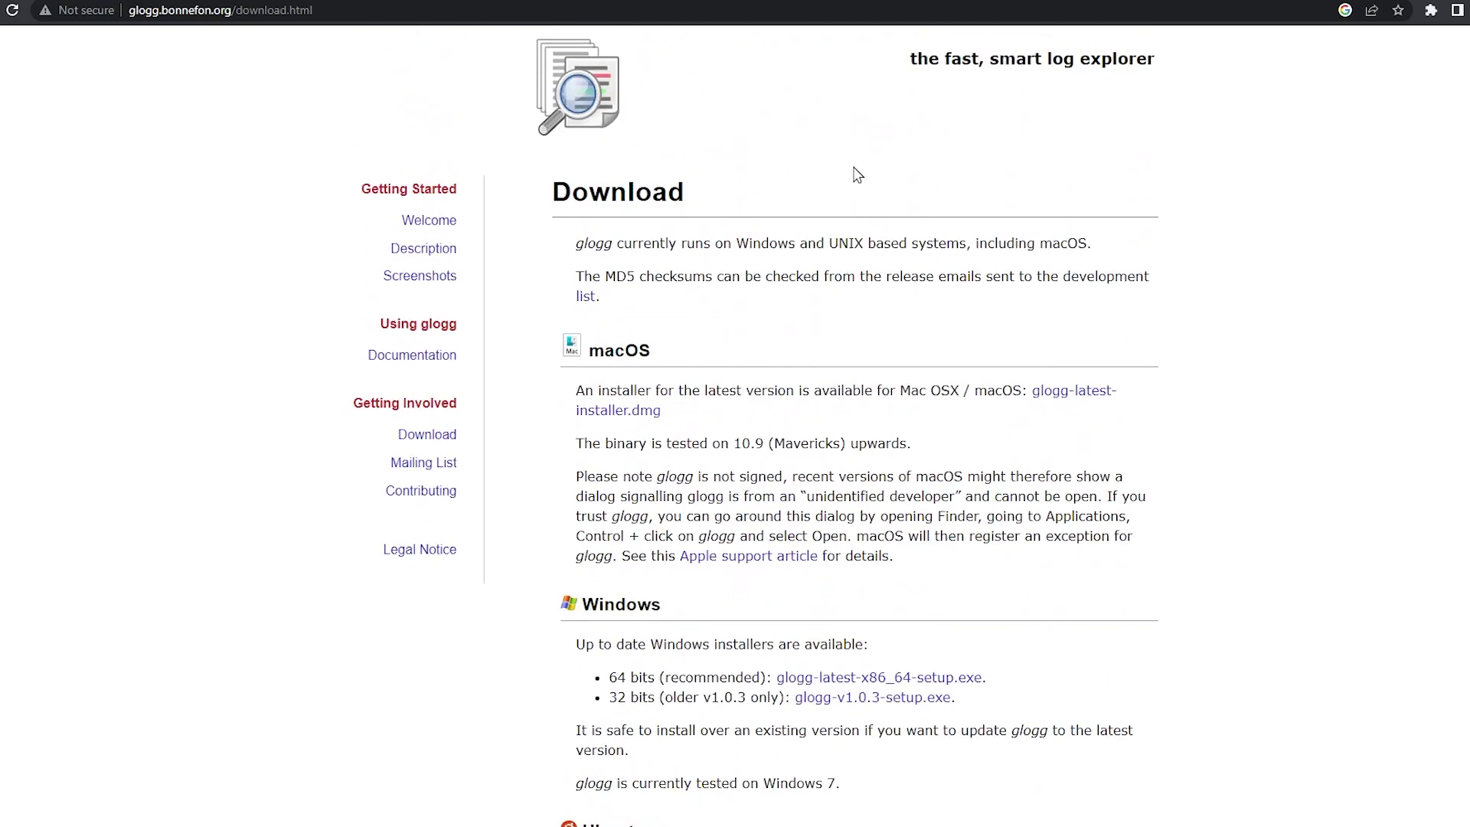
pyautogui.hotkey('ctrl', 'a')
pyautogui.moveTo(685, 192); pyautogui.dragTo(597, 216)
pyautogui.click(946, 237)
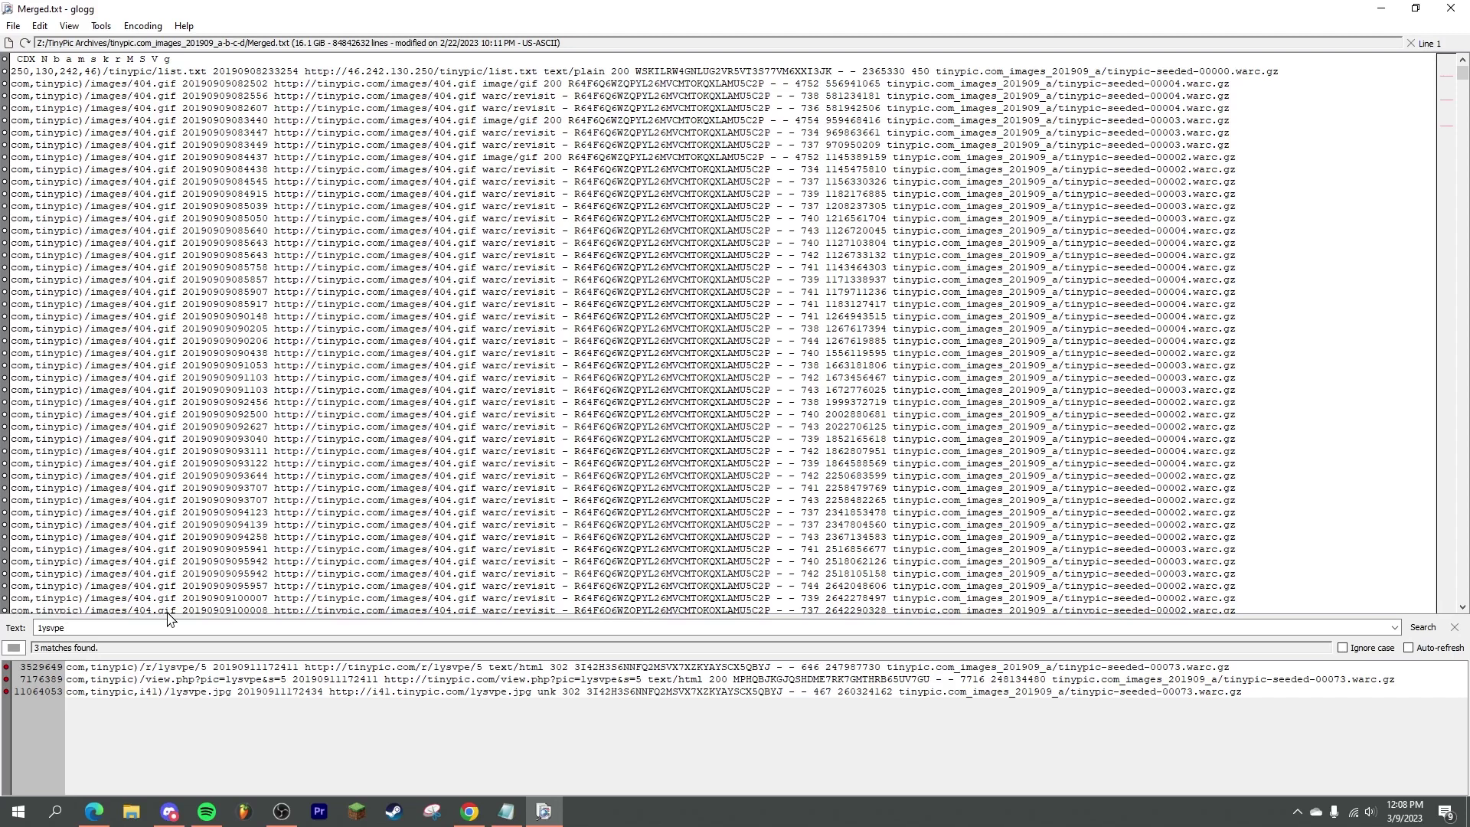
# Search Merged.txt for 1ysvpe and select the tinypic-seeded-00073.warc.gz file name in the match.
pyautogui.click(126, 628)
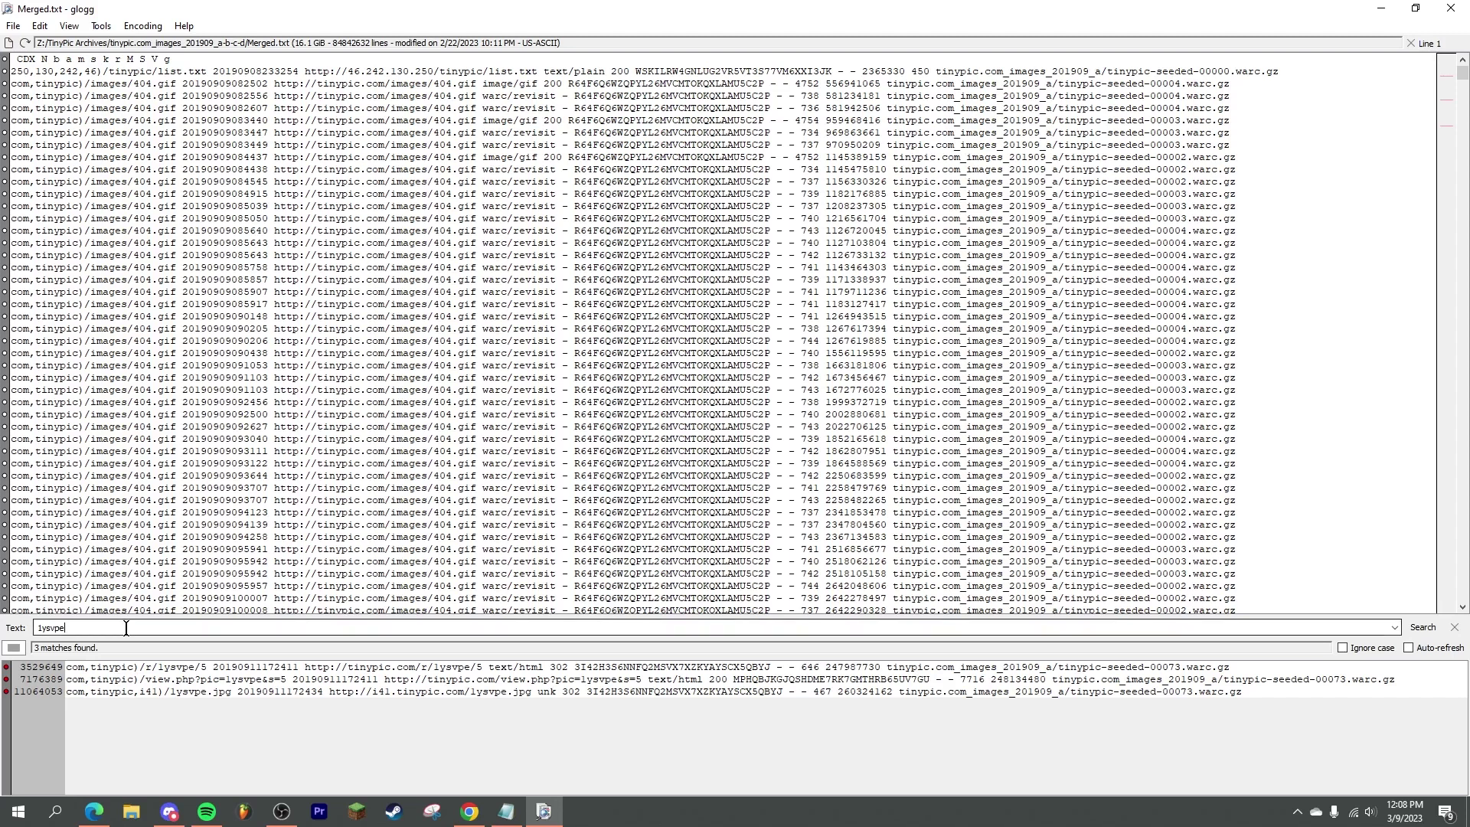
pyautogui.click(1423, 629)
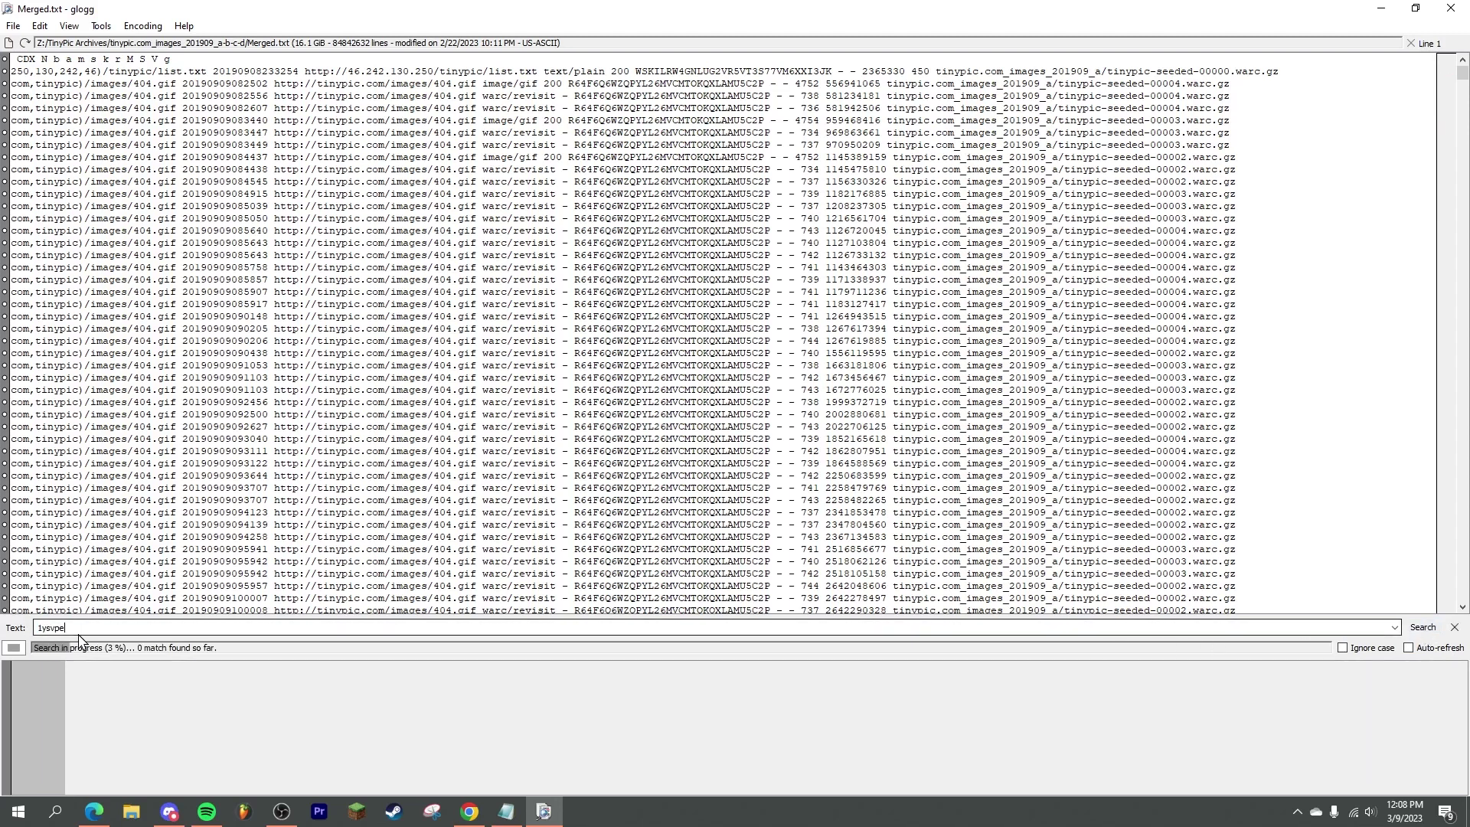
pyautogui.click(102, 27)
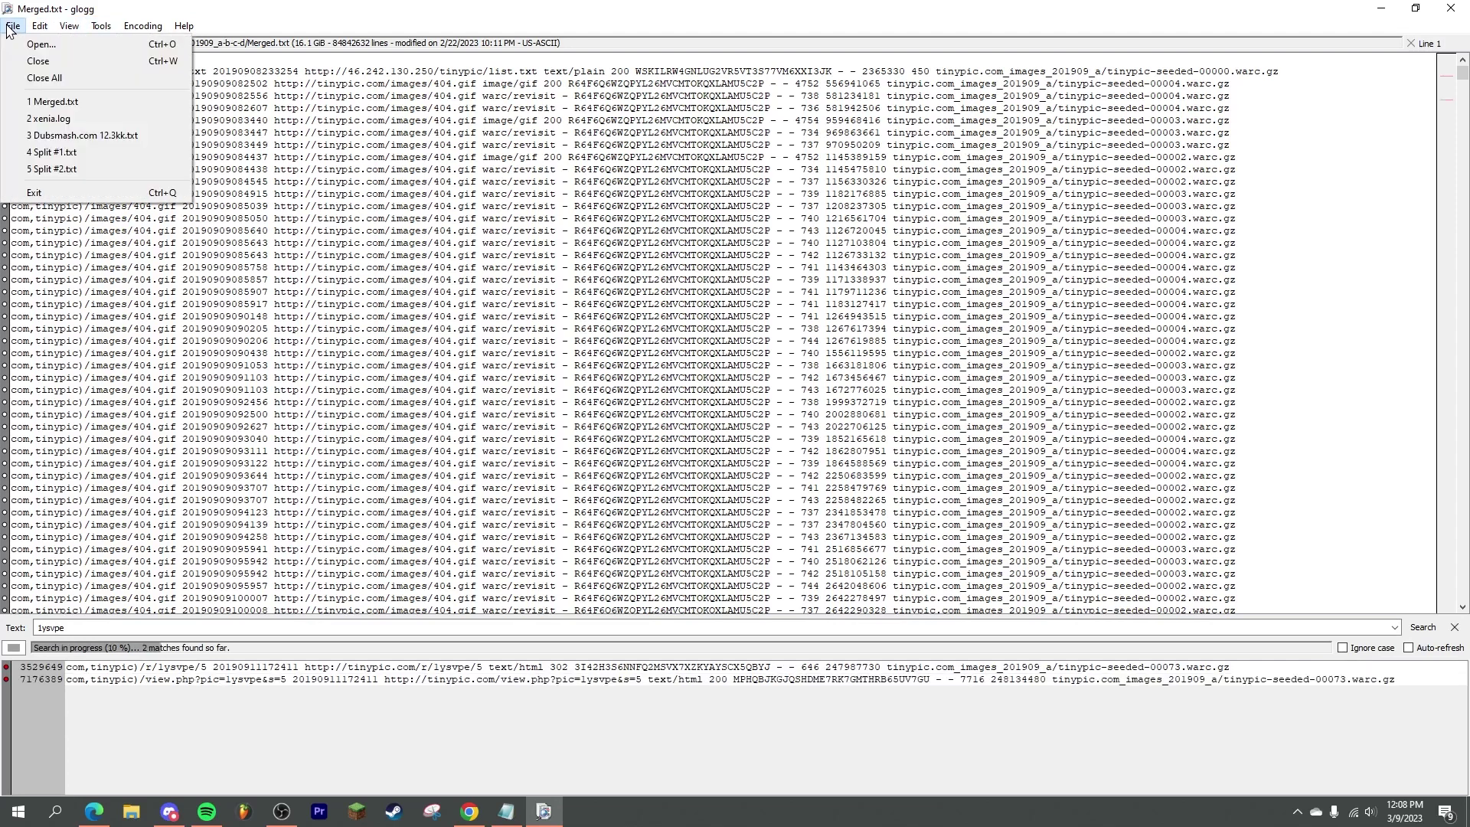
pyautogui.click(227, 8)
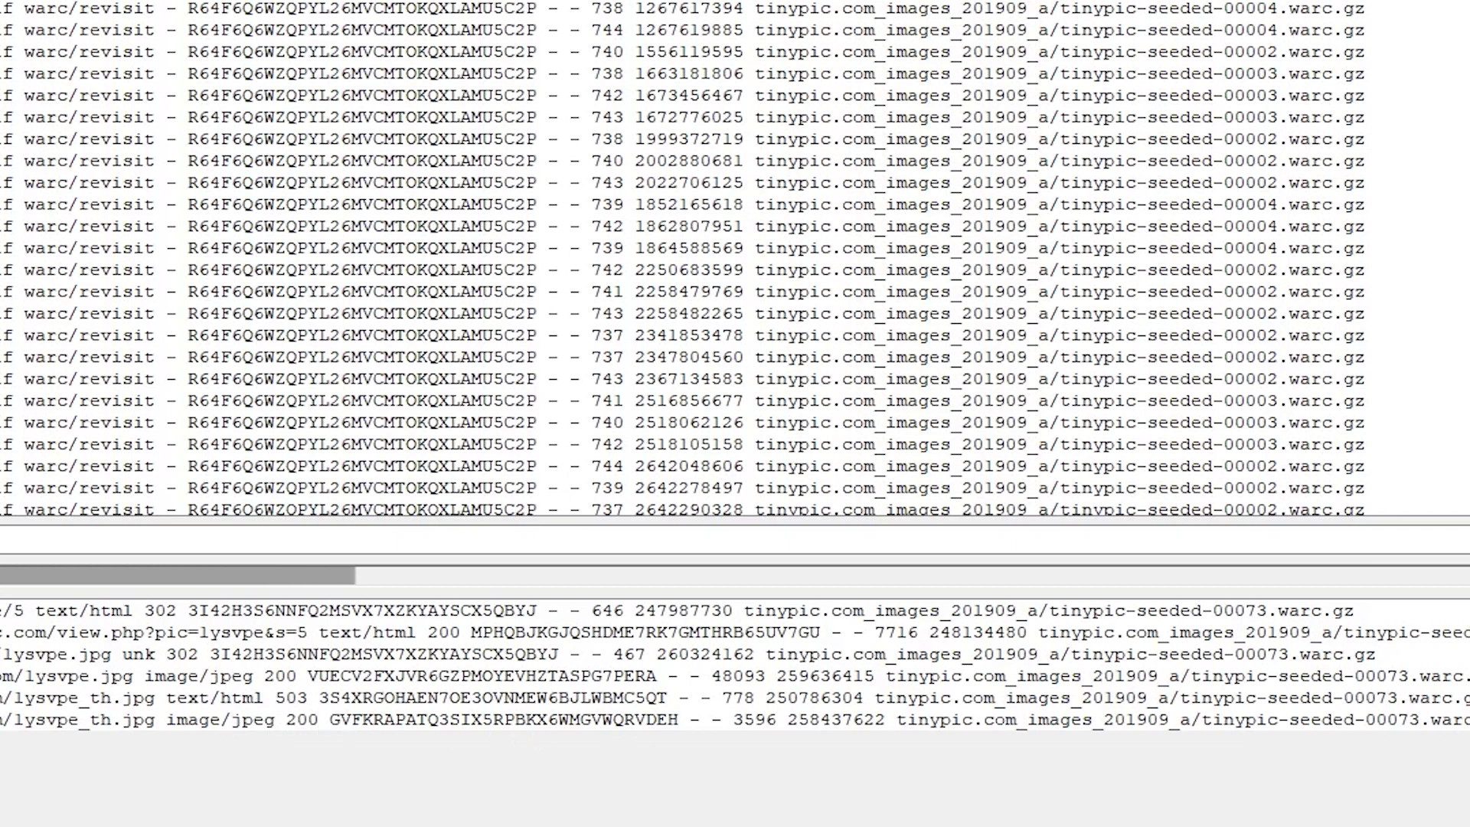
pyautogui.moveTo(1462, 720); pyautogui.dragTo(897, 723)
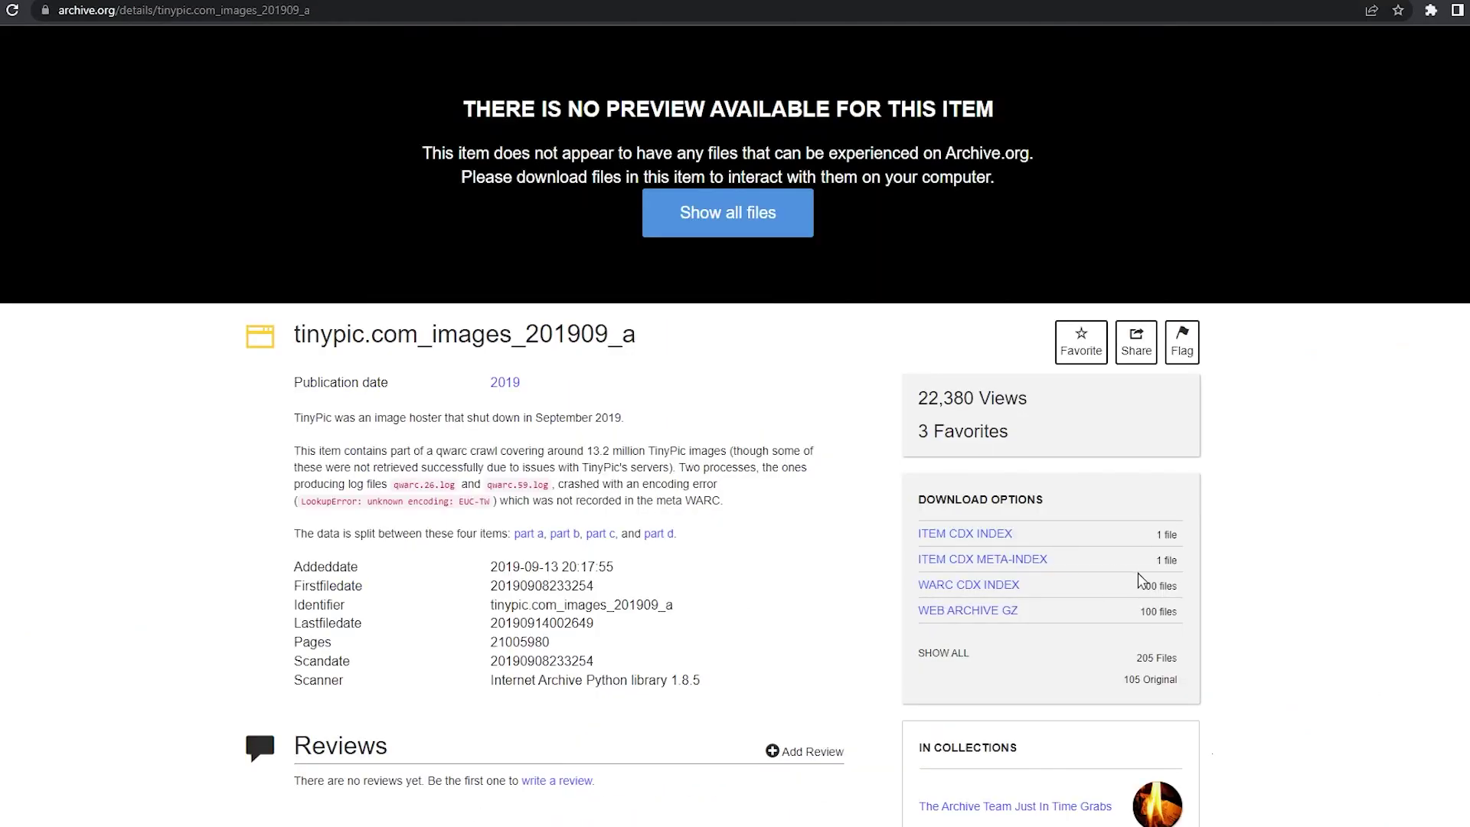
# Show all WEB ARCHIVE GZ files and scroll to tinypic-seeded-00073.warc.gz (699.1M).
pyautogui.scroll(-2, 1138, 572)
pyautogui.click(957, 456)
pyautogui.scroll(-5, 1034, 454)
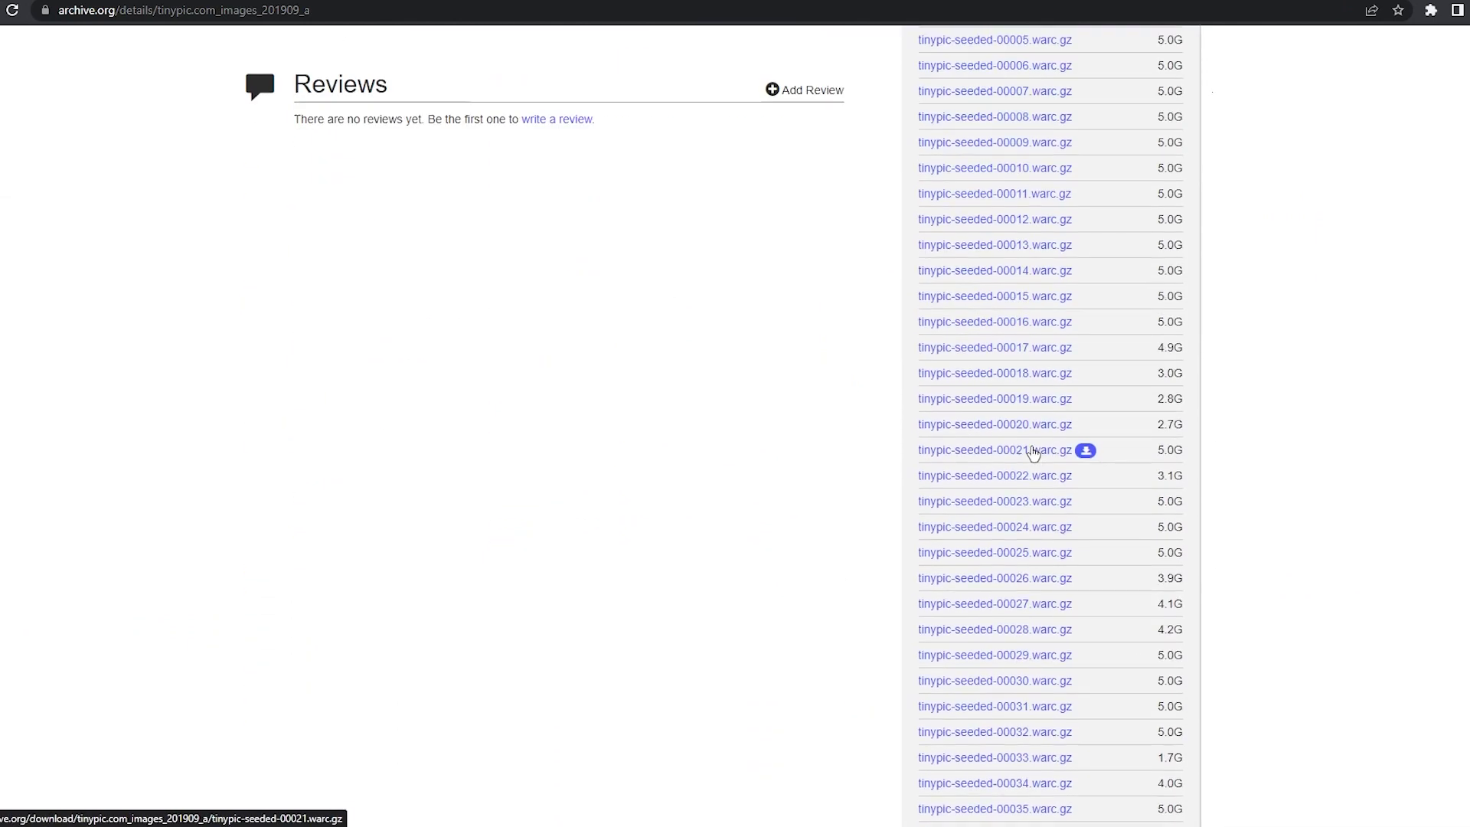
pyautogui.scroll(-15, 1034, 453)
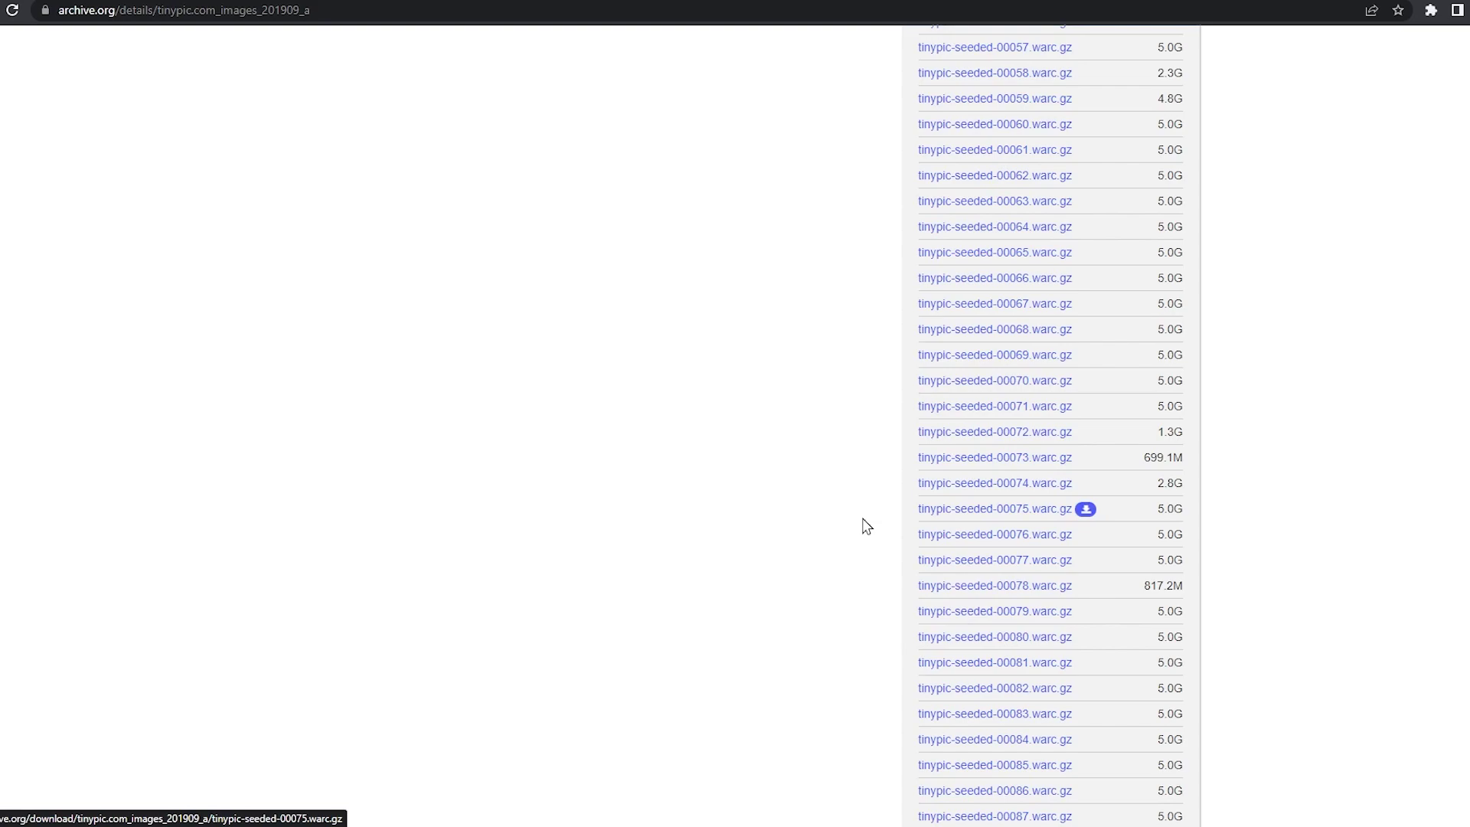
pyautogui.scroll(20, 630, 574)
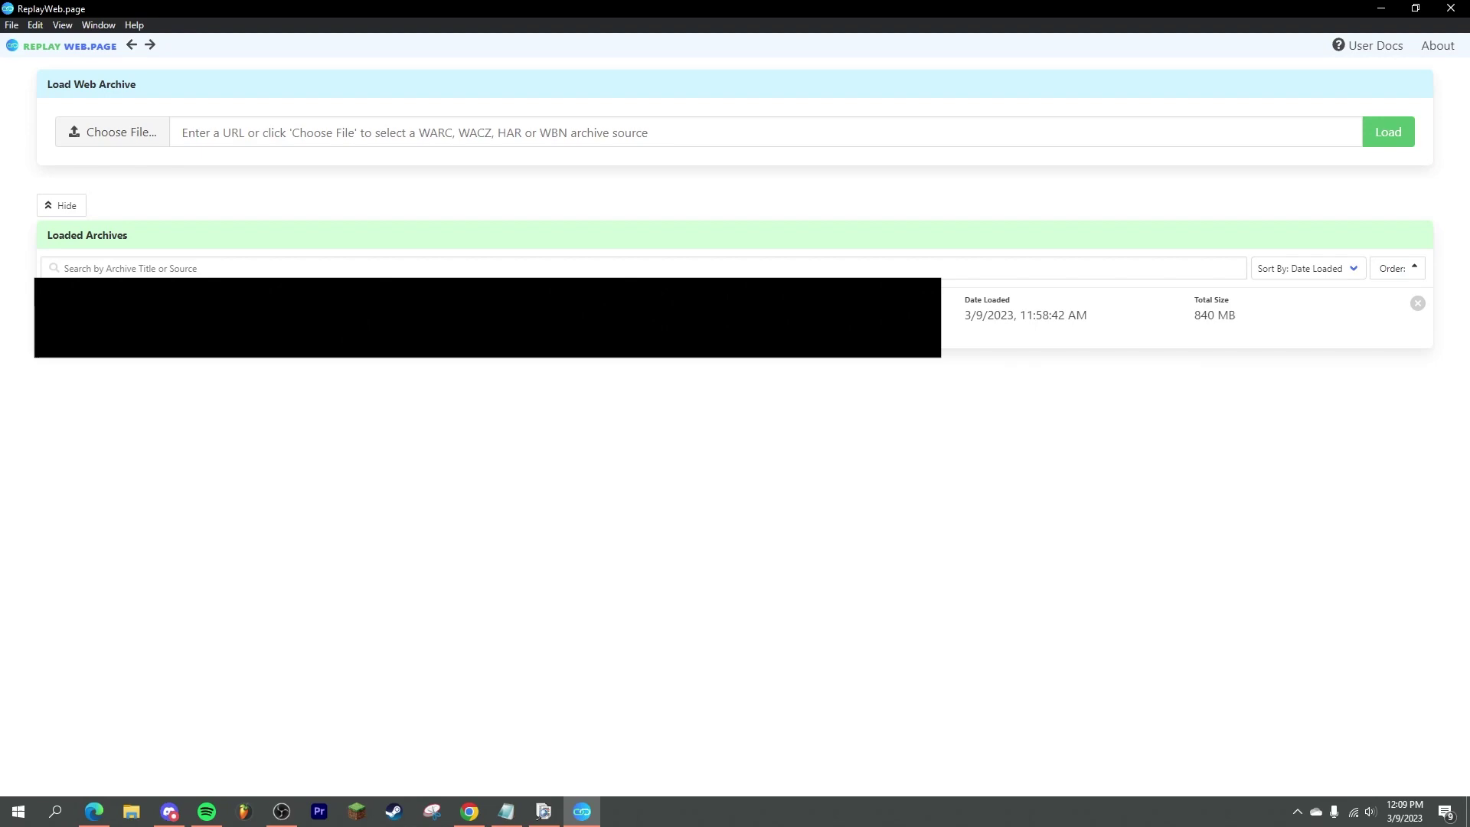
# Open the loaded tinypic archive and scroll through its list of archived image URLs.
pyautogui.click(248, 314)
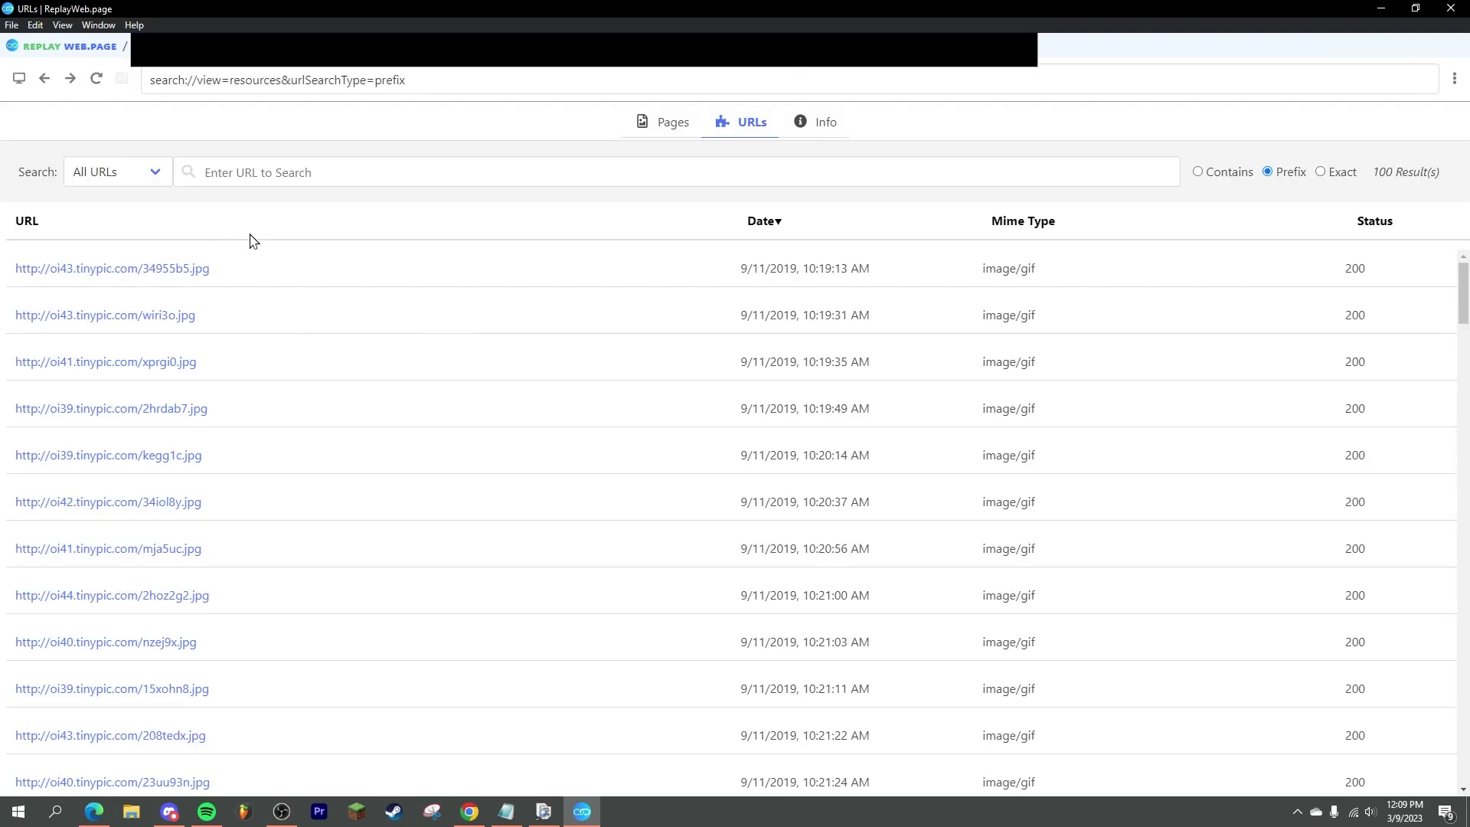
pyautogui.moveTo(1463, 293); pyautogui.dragTo(1460, 689)
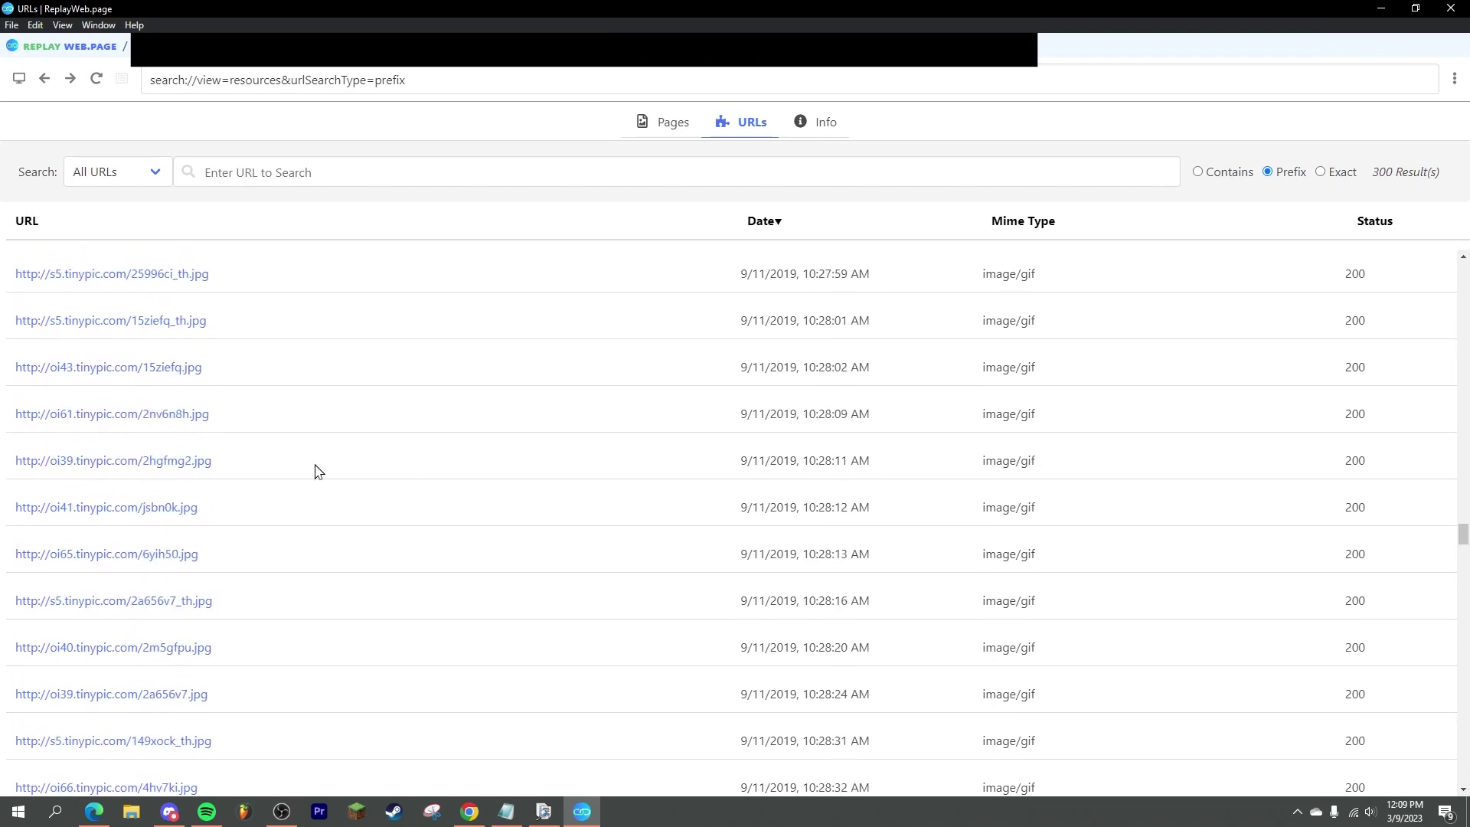
pyautogui.scroll(-1, 216, 462)
pyautogui.scroll(-5, 215, 461)
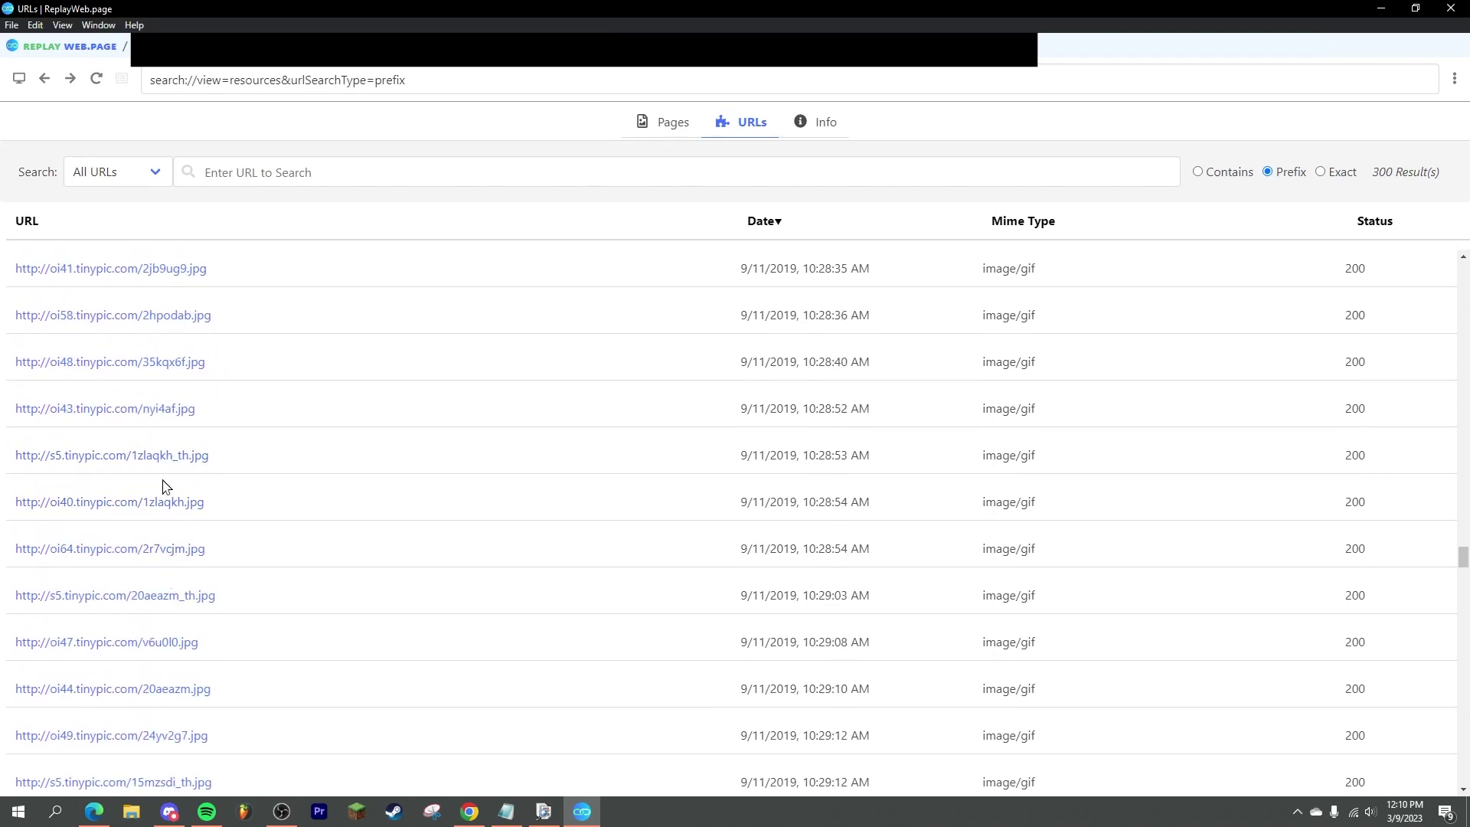
pyautogui.moveTo(1467, 576); pyautogui.dragTo(1463, 276)
# In glogg, select the 1ysvpe_th.jpg image URL from its image/jpeg result line.
pyautogui.click(506, 812)
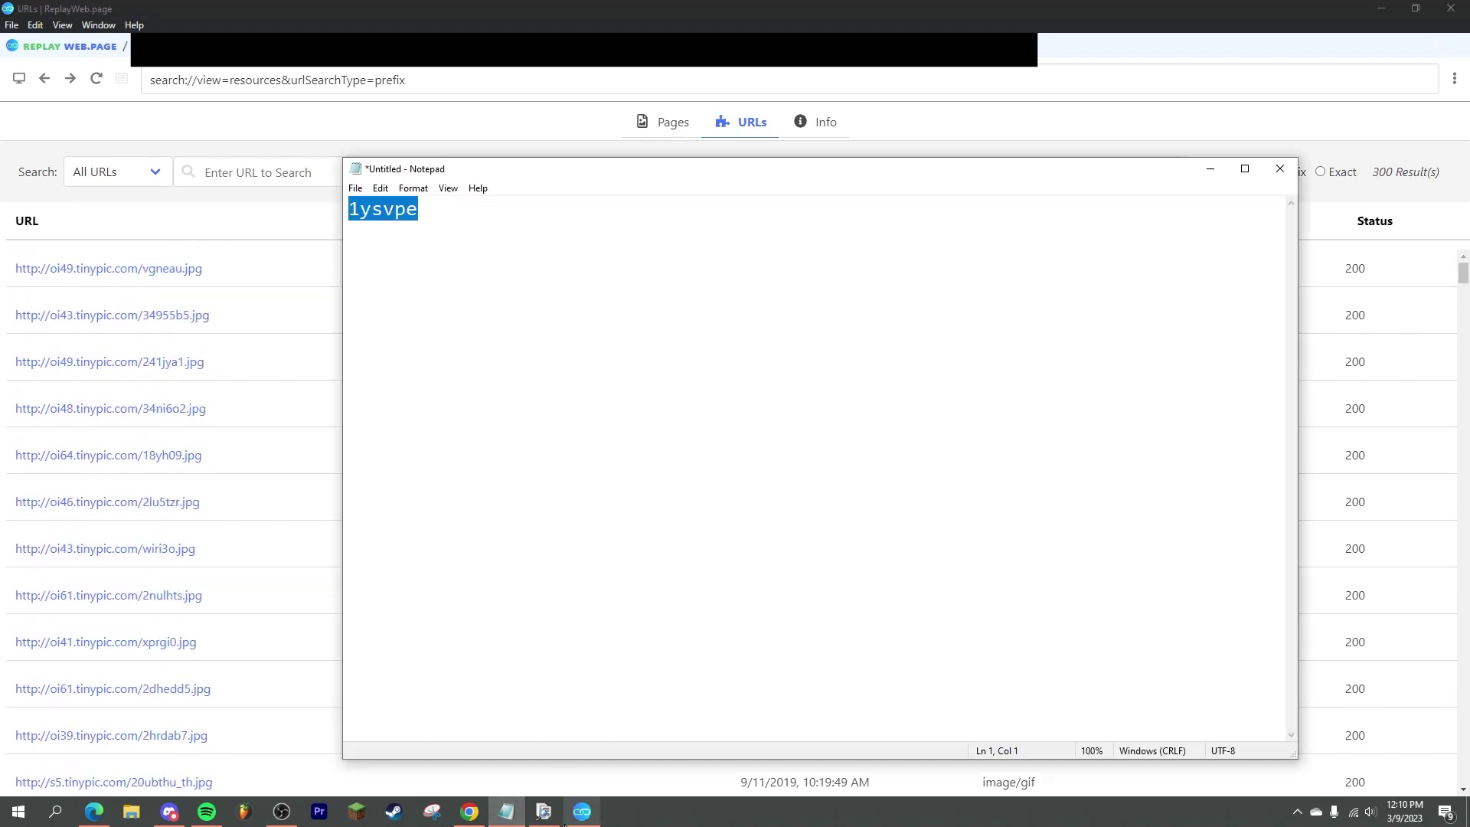
pyautogui.click(582, 811)
pyautogui.click(544, 812)
pyautogui.click(552, 728)
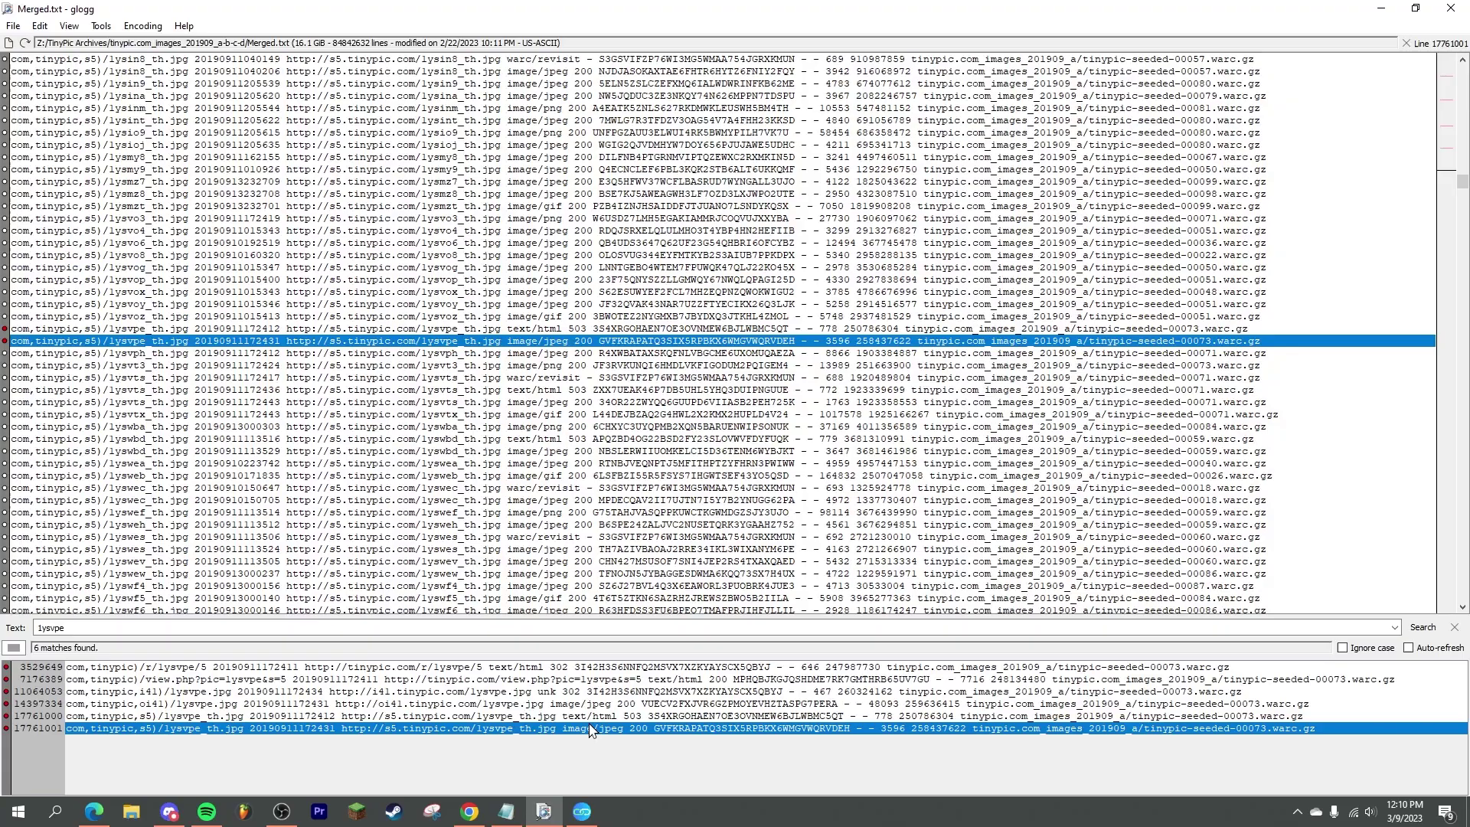
pyautogui.moveTo(558, 733); pyautogui.dragTo(342, 734)
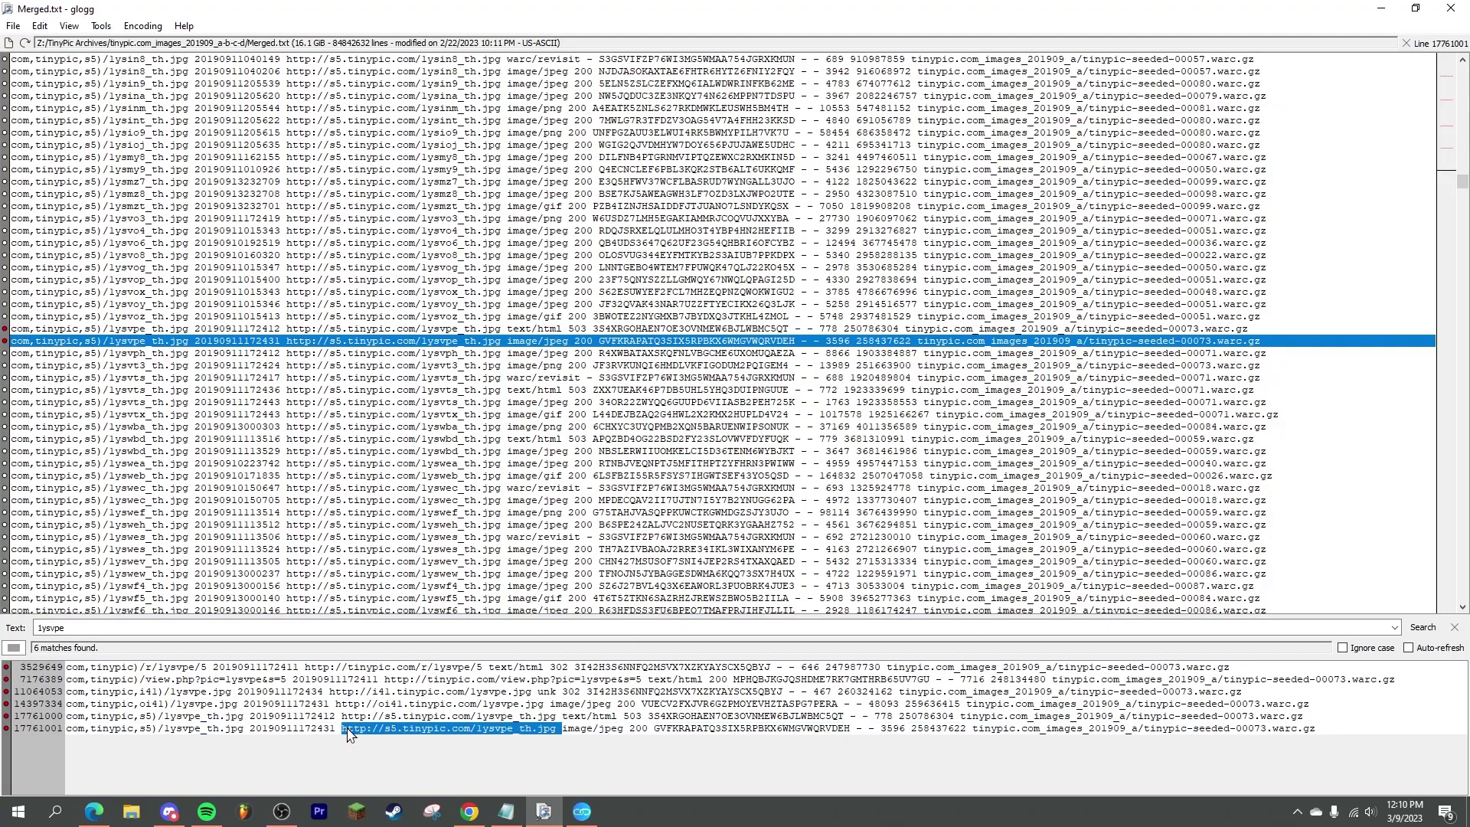
pyautogui.click(582, 812)
pyautogui.click(574, 131)
pyautogui.write('http://s5.tinypic.com/1ysvpe_th.jpg')
pyautogui.press('Return')
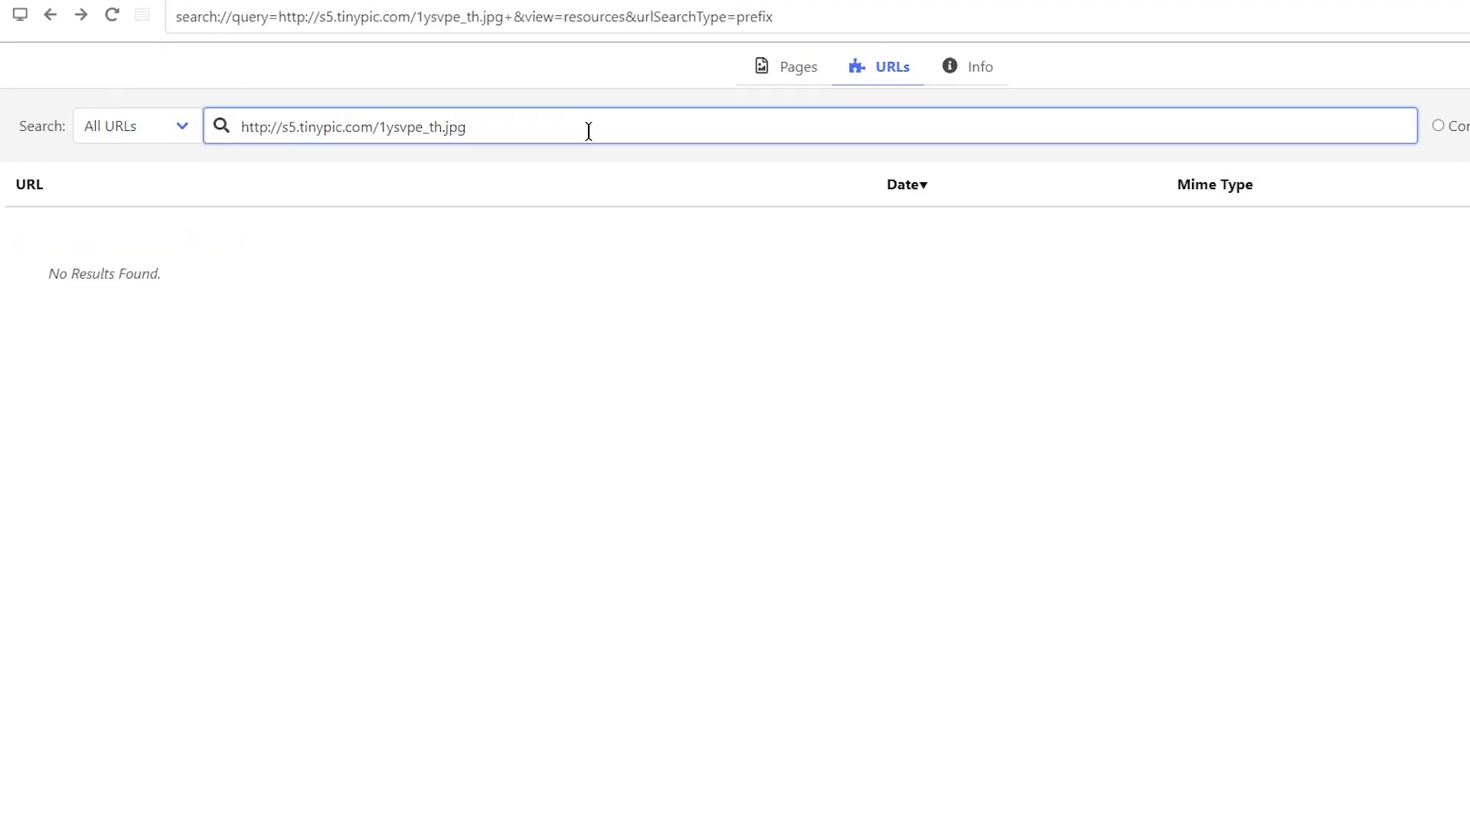
pyautogui.click(208, 300)
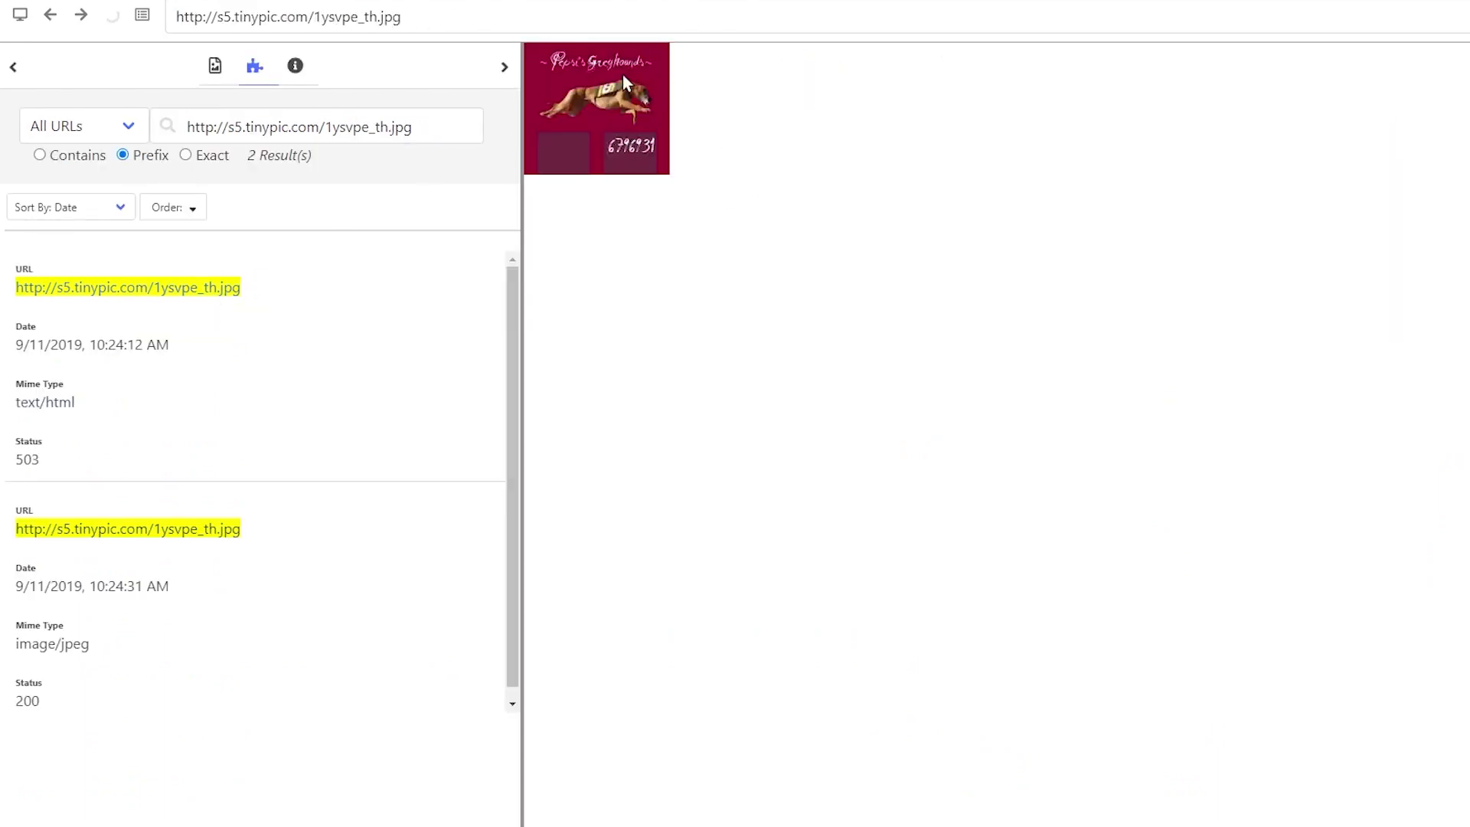
pyautogui.moveTo(644, 164); pyautogui.dragTo(702, 179)
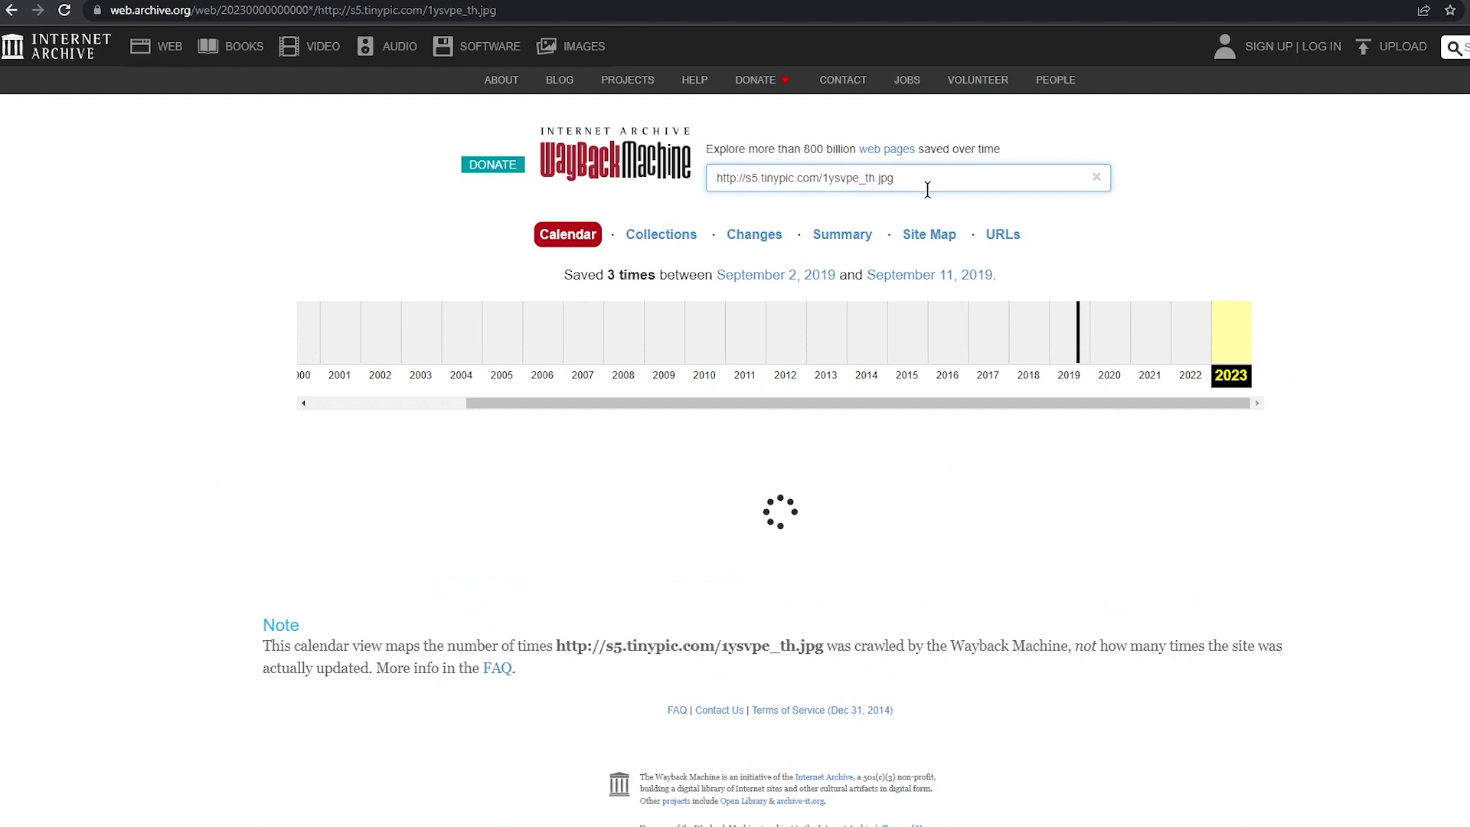
# Open the September 2, 2019 12:10:45 snapshot from the 2019 capture calendar.
pyautogui.click(1109, 337)
pyautogui.click(1071, 341)
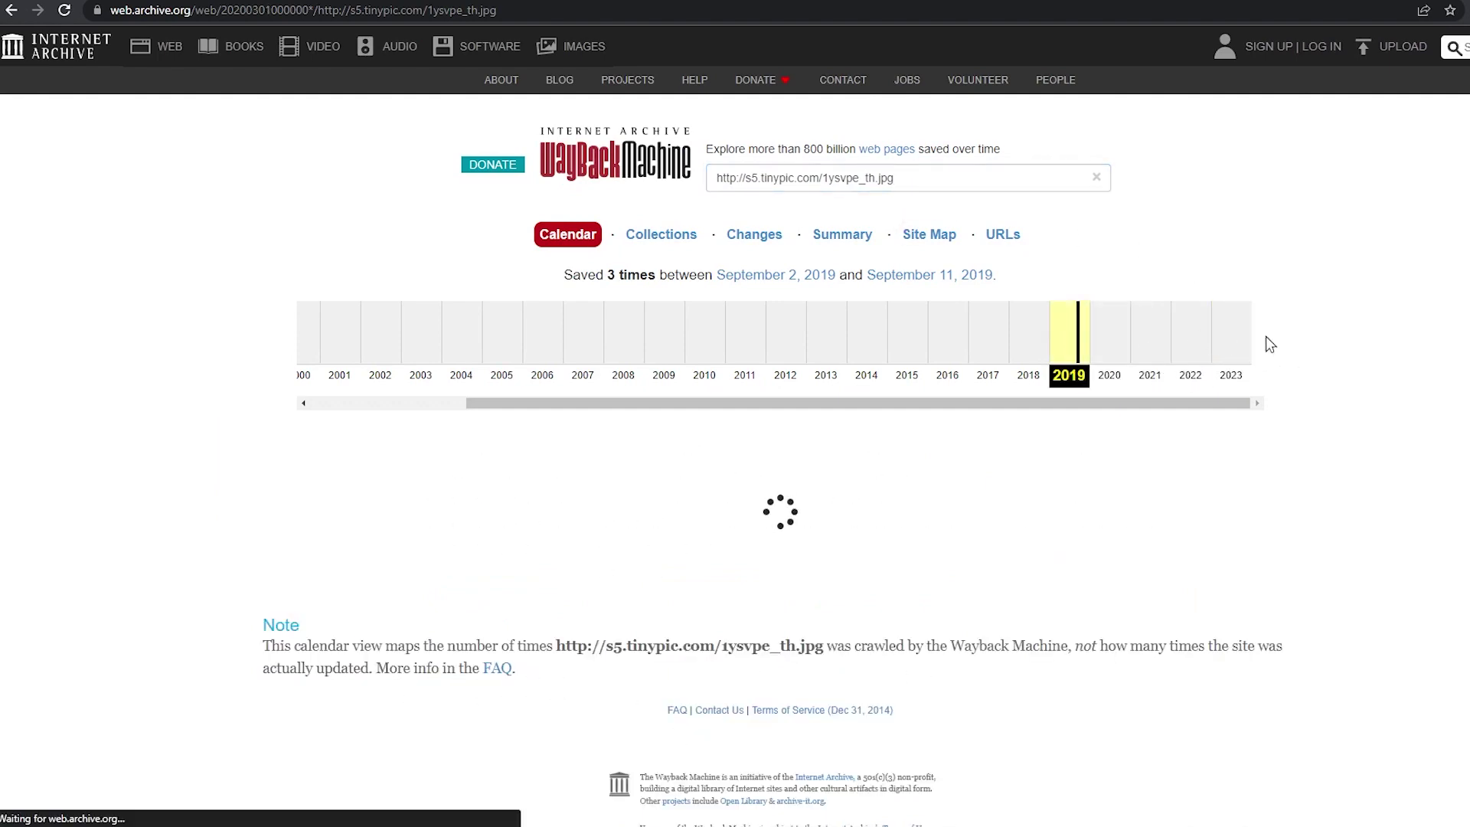
pyautogui.scroll(-5, 462, 392)
pyautogui.moveTo(433, 426)
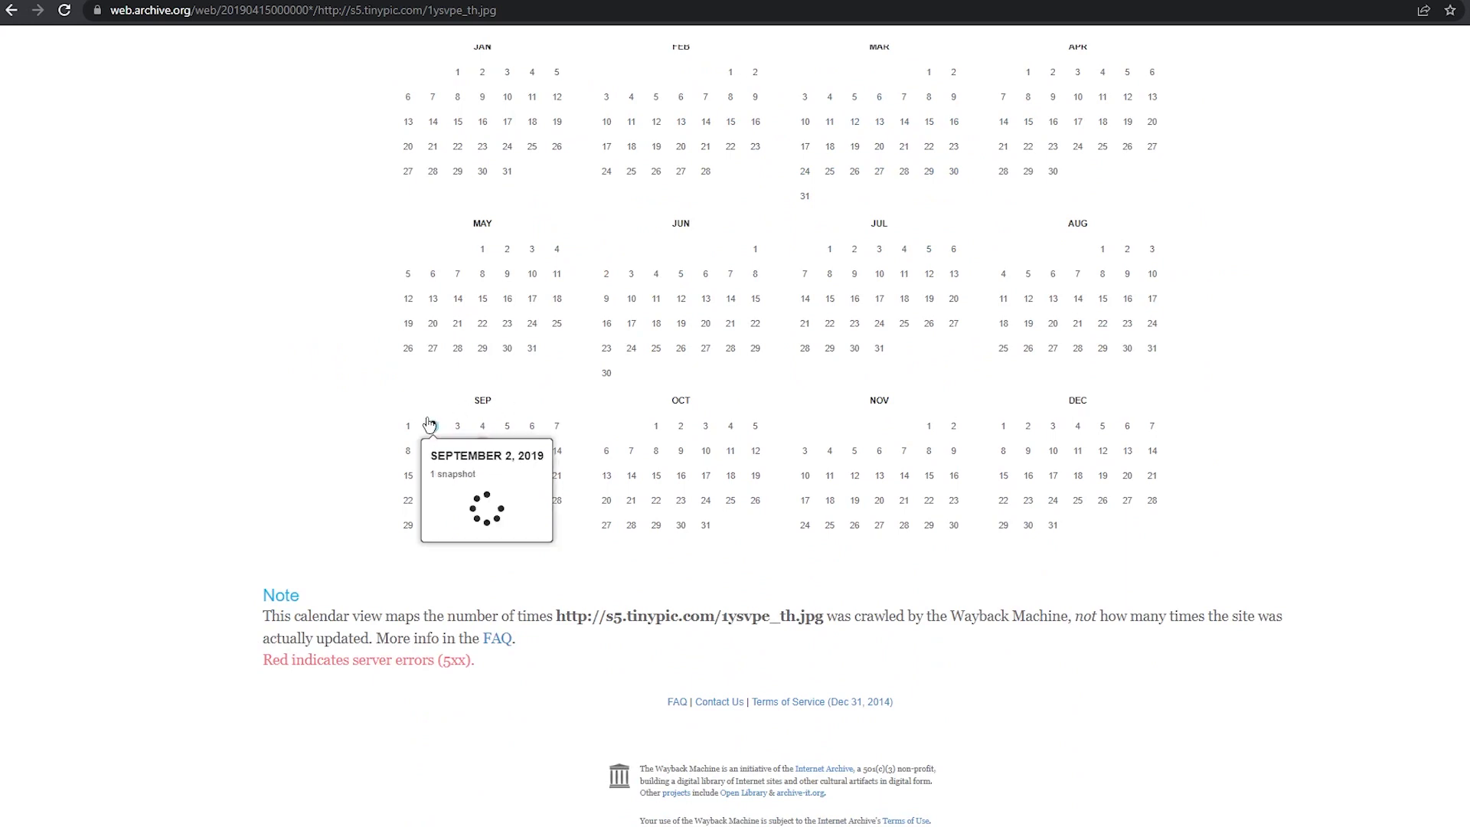
pyautogui.click(467, 492)
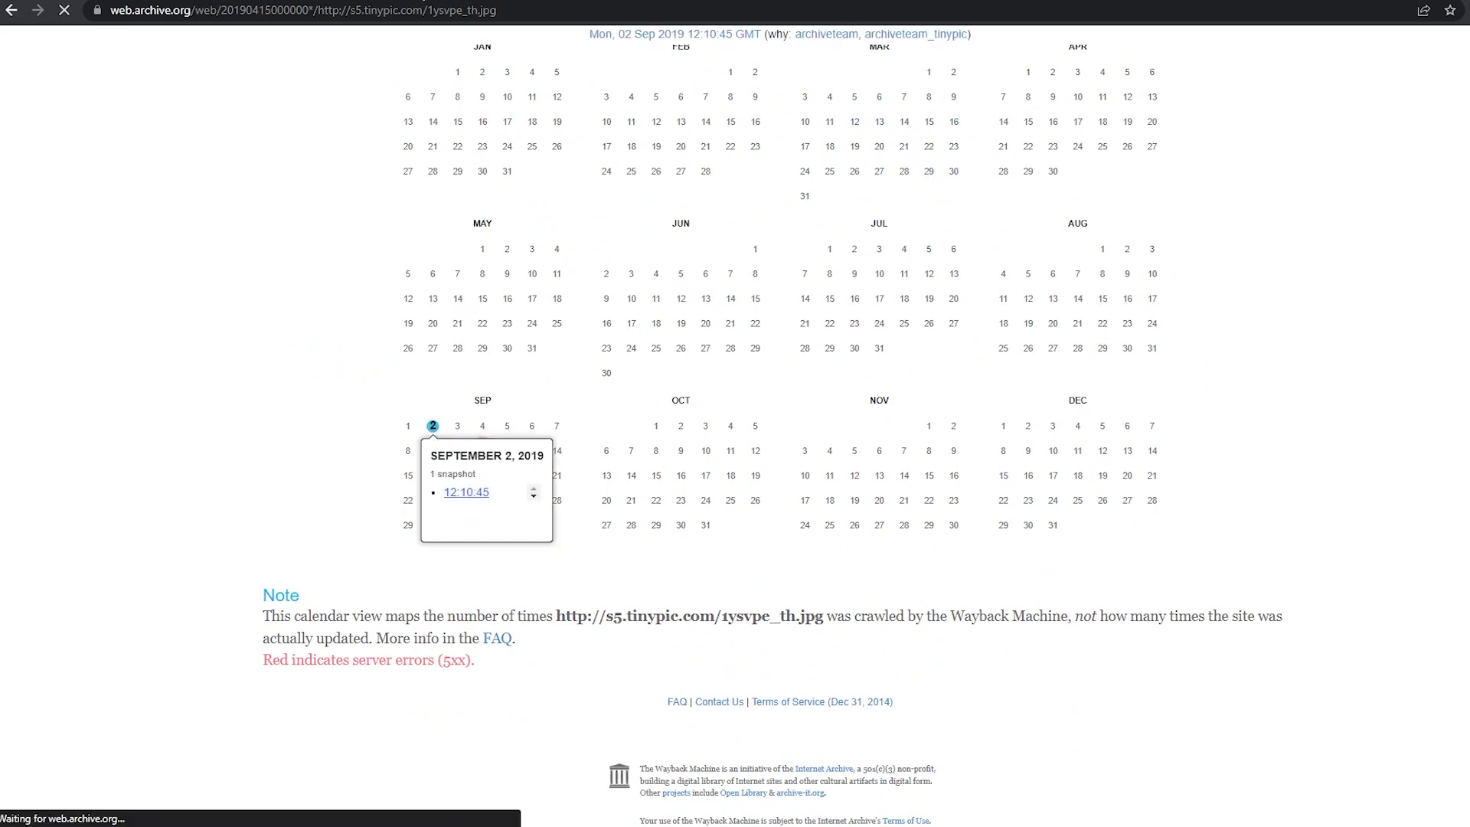